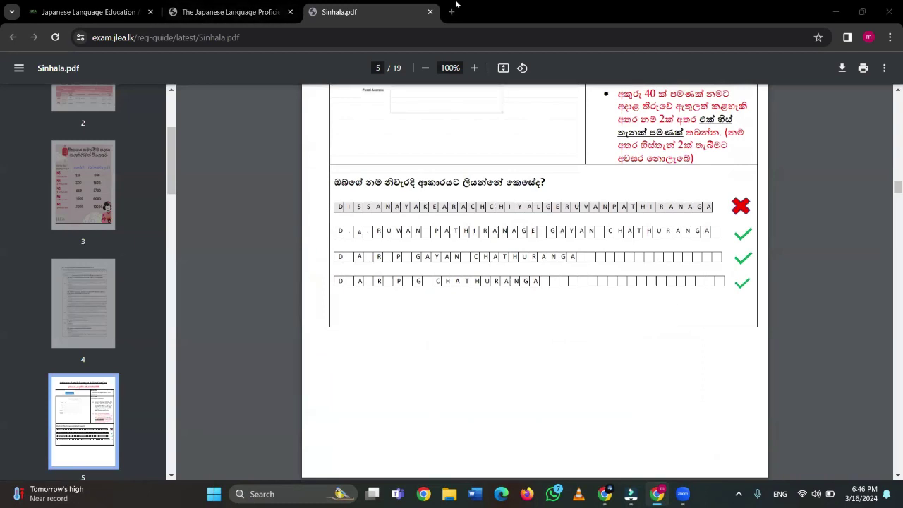
Step: Switch to the JLPT registration page and continue to the application form
click(206, 12)
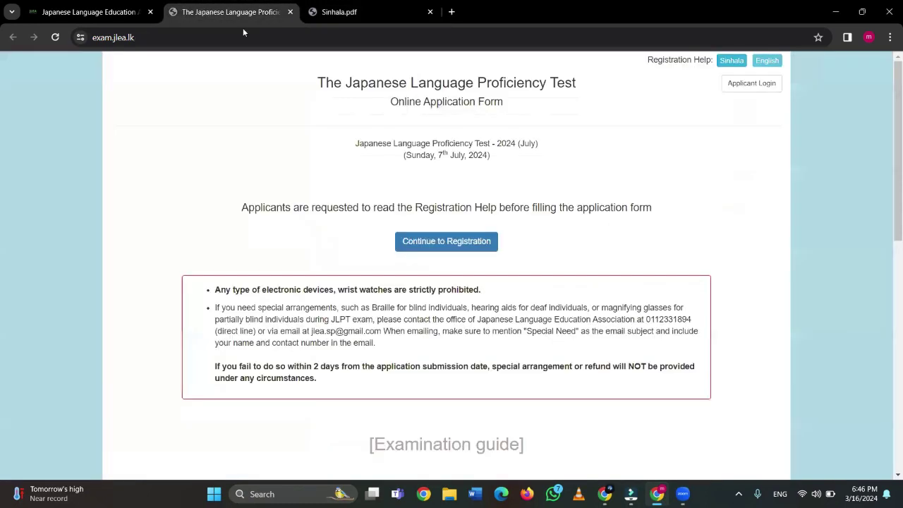
click(450, 247)
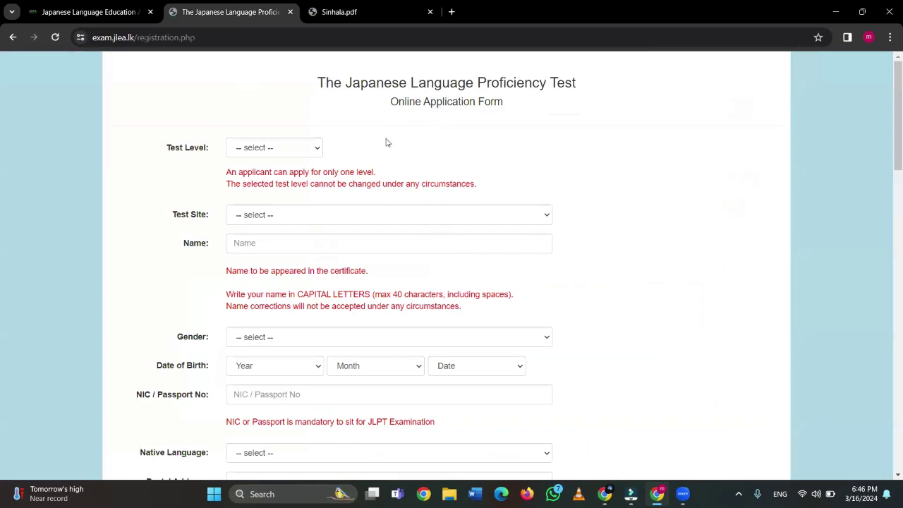
scroll(417, 203, down, 6)
scroll(417, 203, down, 2)
scroll(416, 203, up, 9)
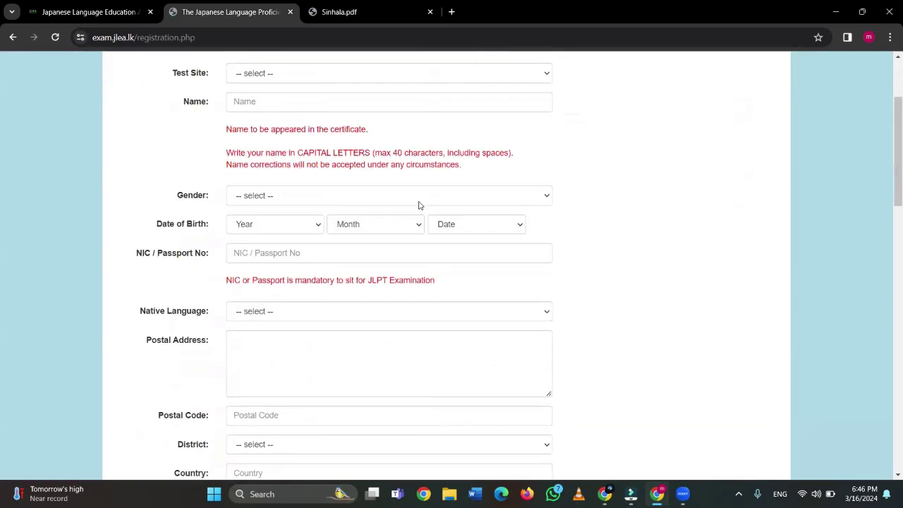
Step: Set Test Level to N5 and Test Site to Colombo, then consult the guide's name-writing examples
click(273, 150)
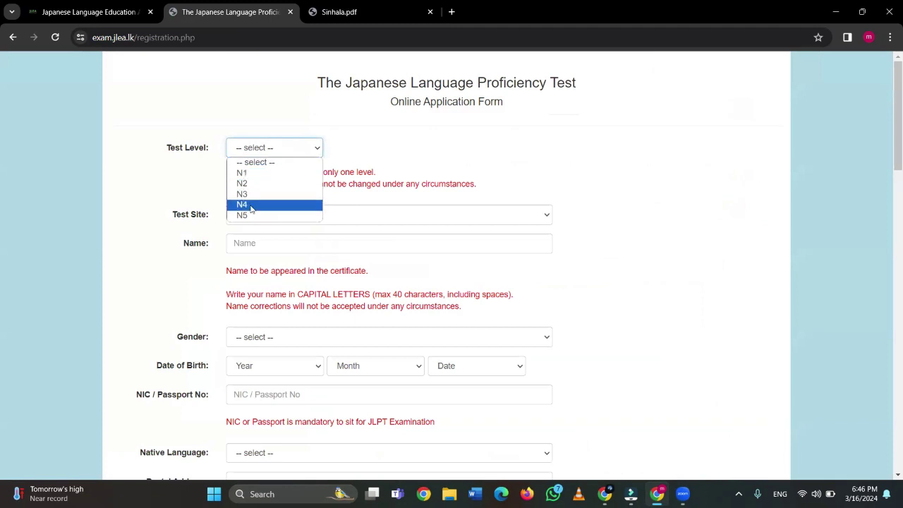
click(252, 216)
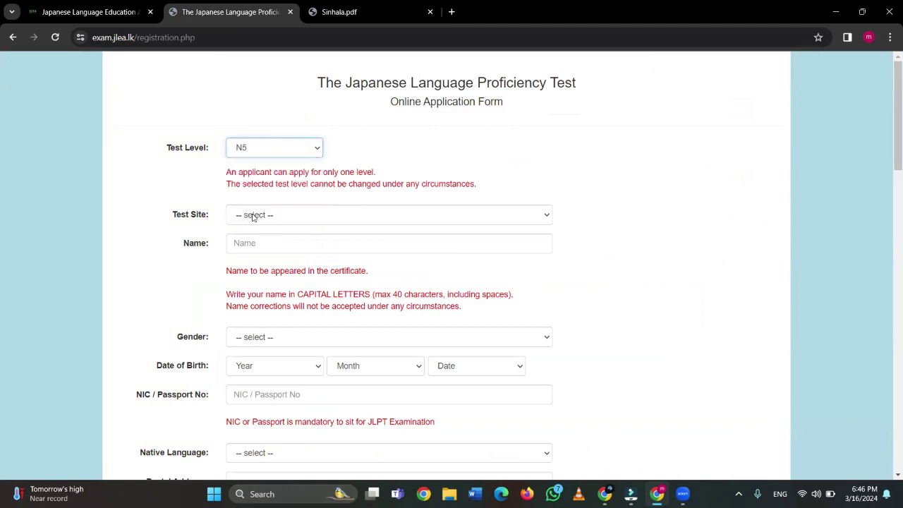
click(317, 146)
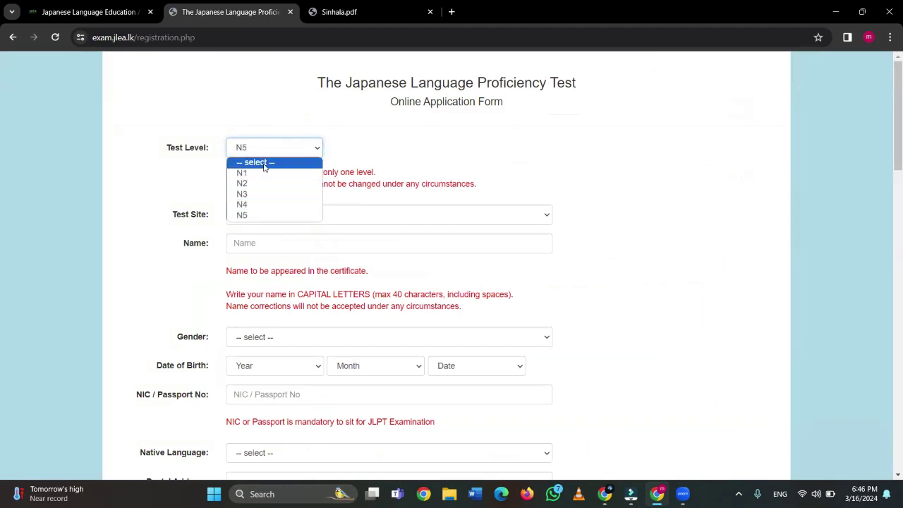
click(271, 215)
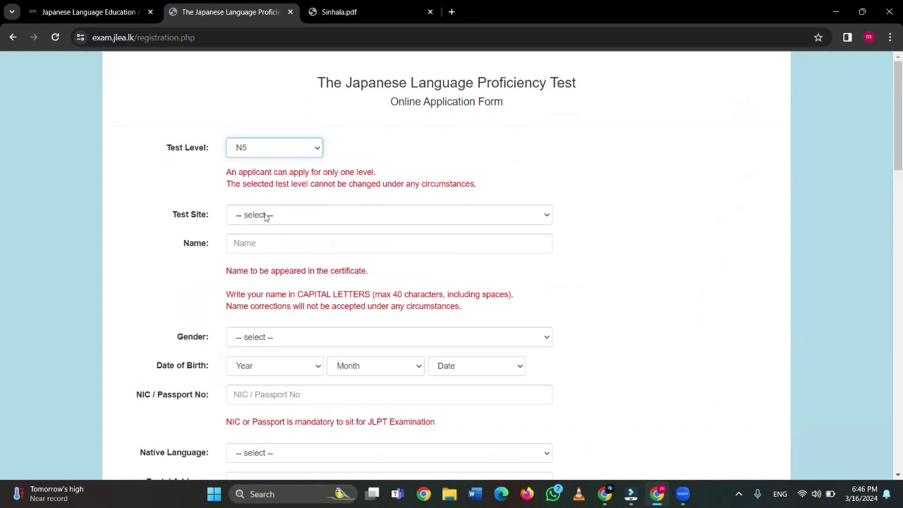
click(271, 216)
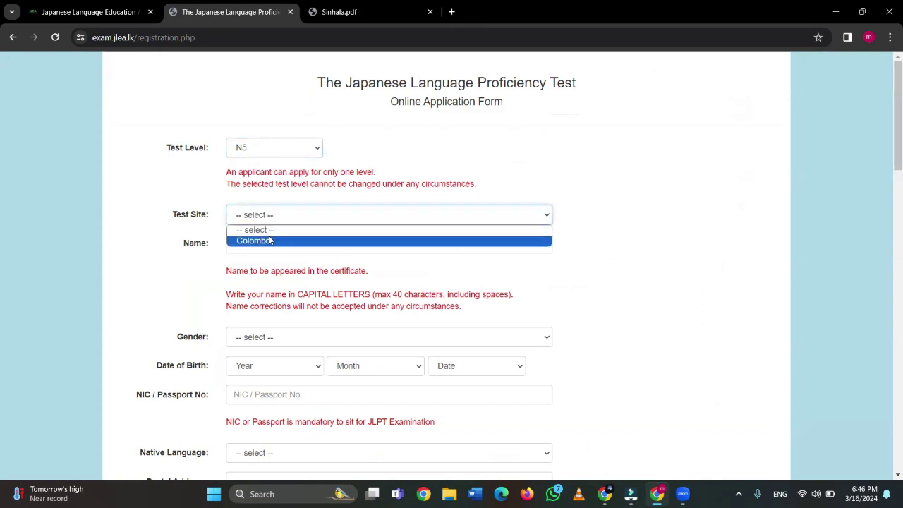
click(270, 240)
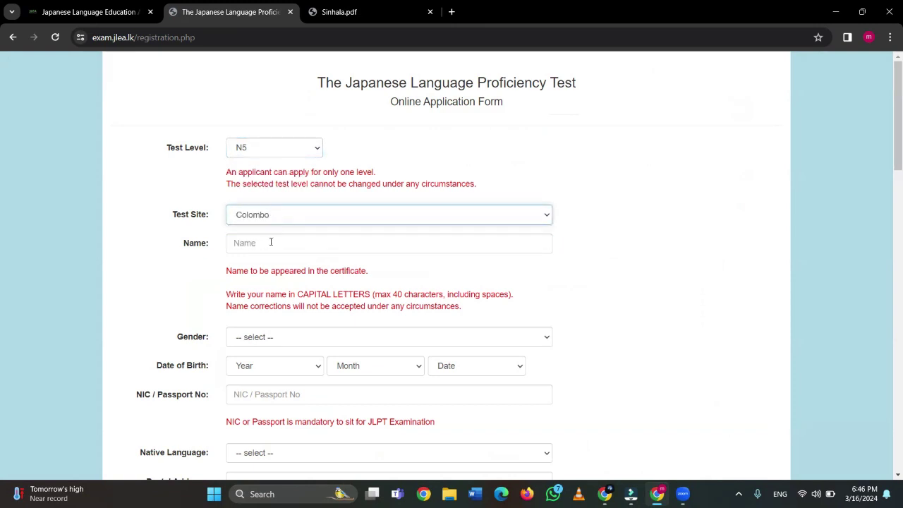
click(270, 243)
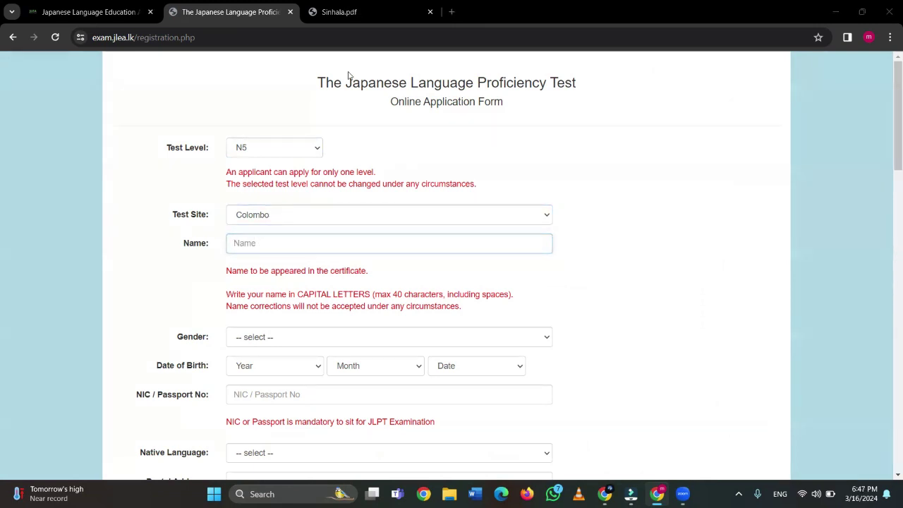
click(339, 12)
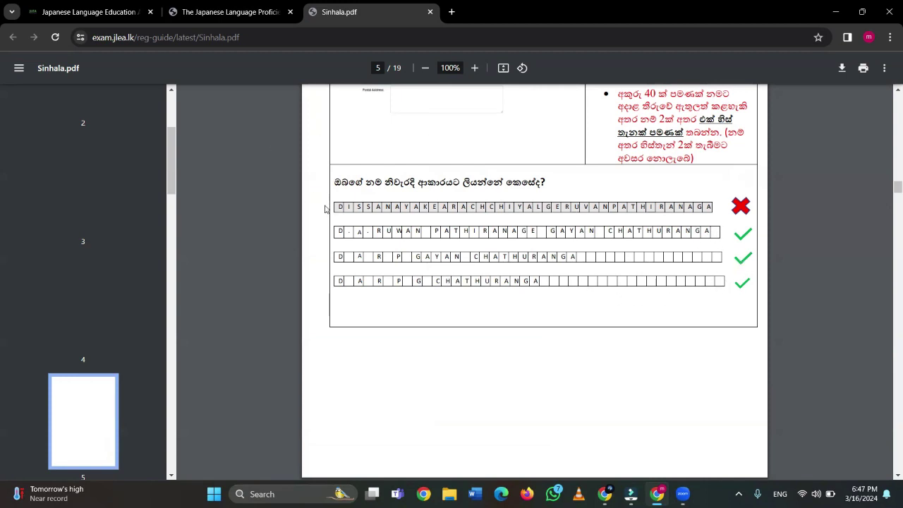
drag(339, 204, 703, 206)
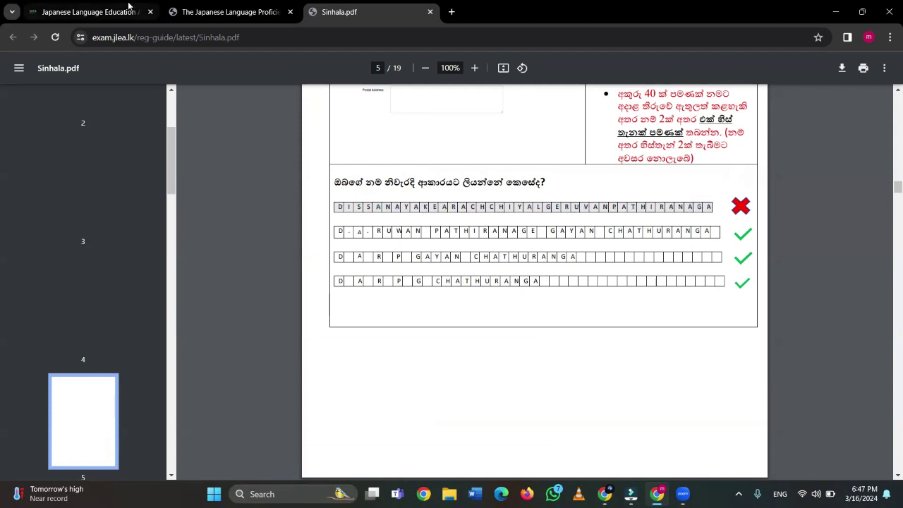
click(237, 12)
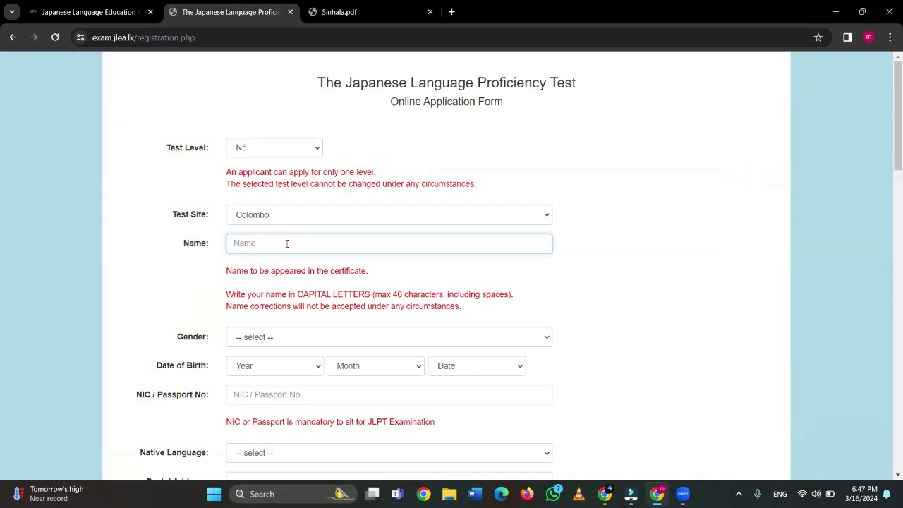
Step: Enter the applicant's name in capitals as initials plus surname, correcting earlier attempts
text(R . M)
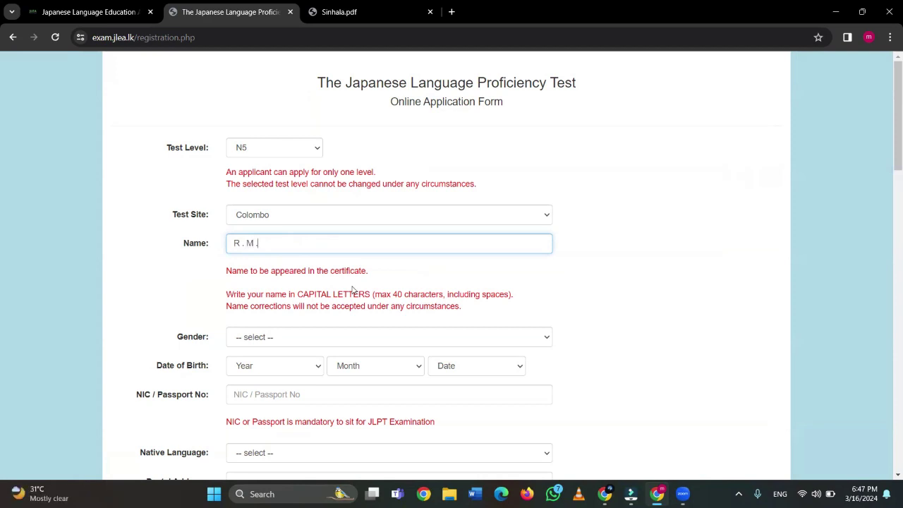
text( . K . )
text(PERERA)
key(BackSpace)
key(BackSpace)
key(BackSpace)
key(BackSpace)
key(BackSpace)
key(BackSpace)
key(BackSpace)
key(BackSpace)
key(BackSpace)
key(BackSpace)
key(BackSpace)
text(M K PERERA)
scroll(442, 217, down, 1)
scroll(442, 218, down, 3)
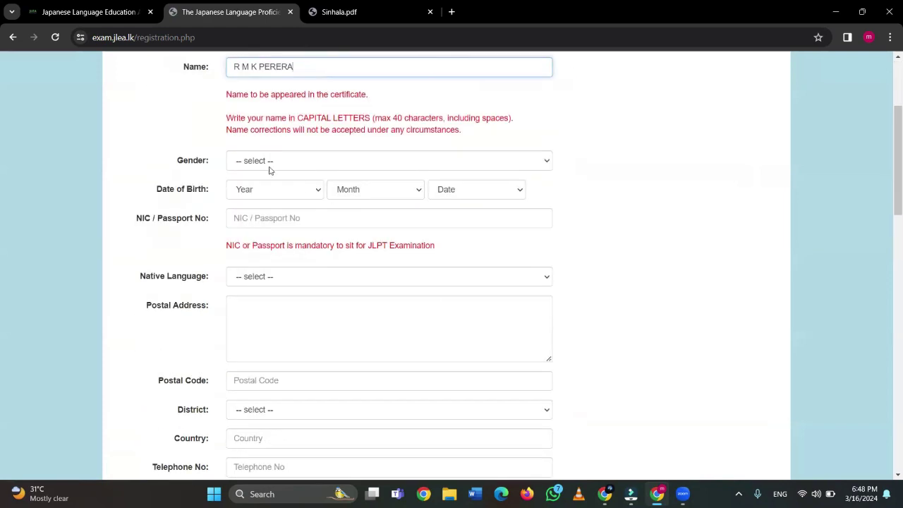
Step: Set the applicant's gender to Female
scroll(268, 157, up, 3)
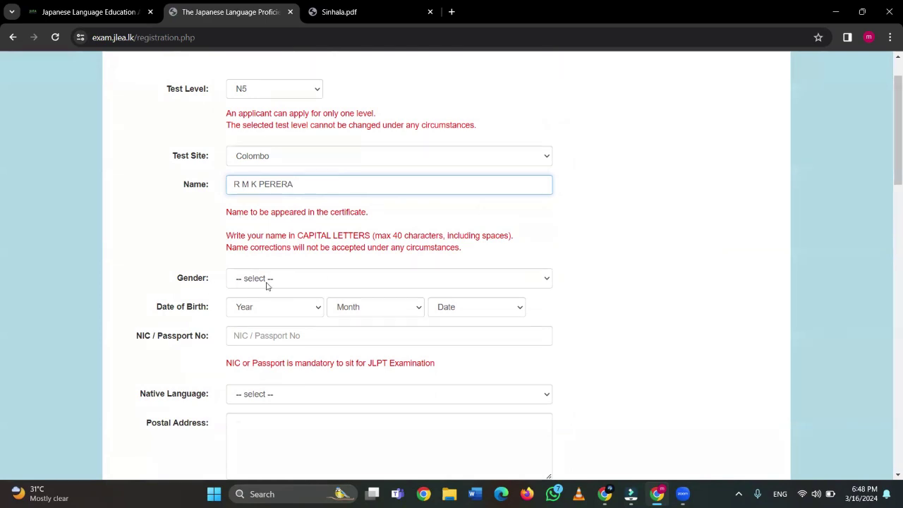
click(251, 281)
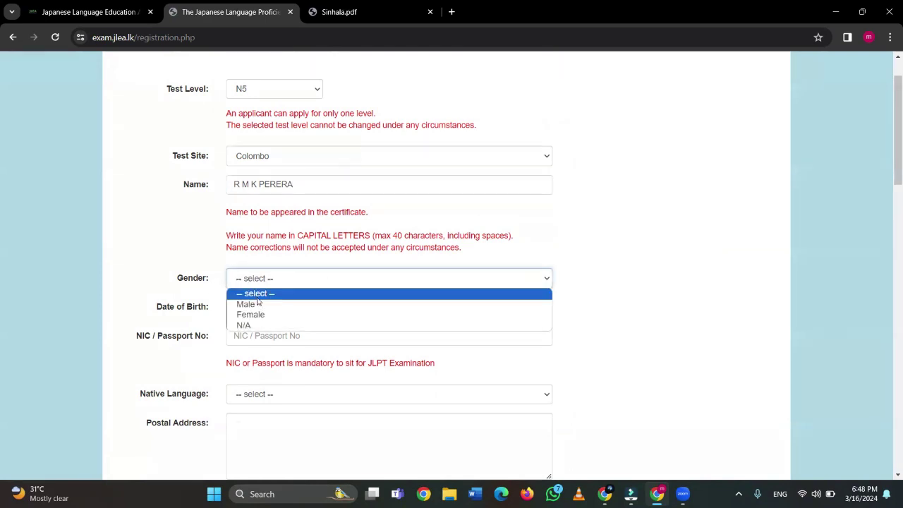
click(261, 315)
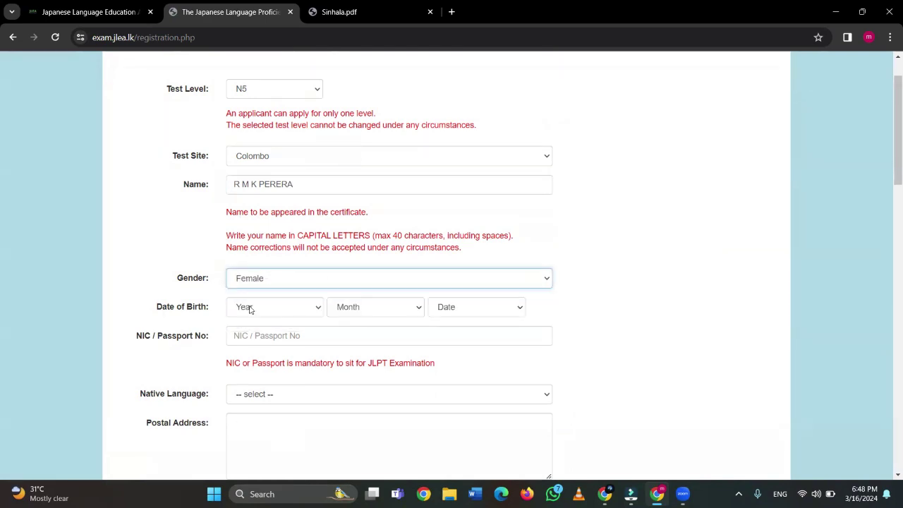
scroll(300, 300, down, 1)
click(300, 255)
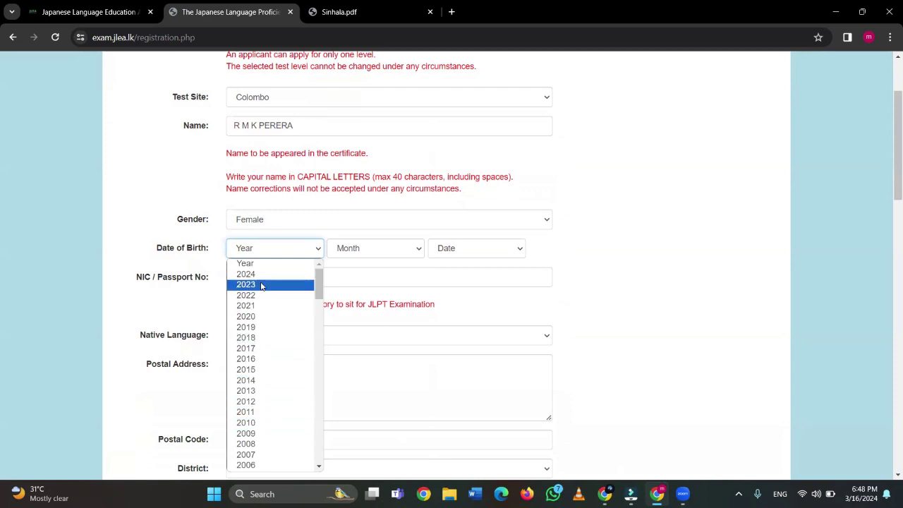
scroll(271, 345, down, 3)
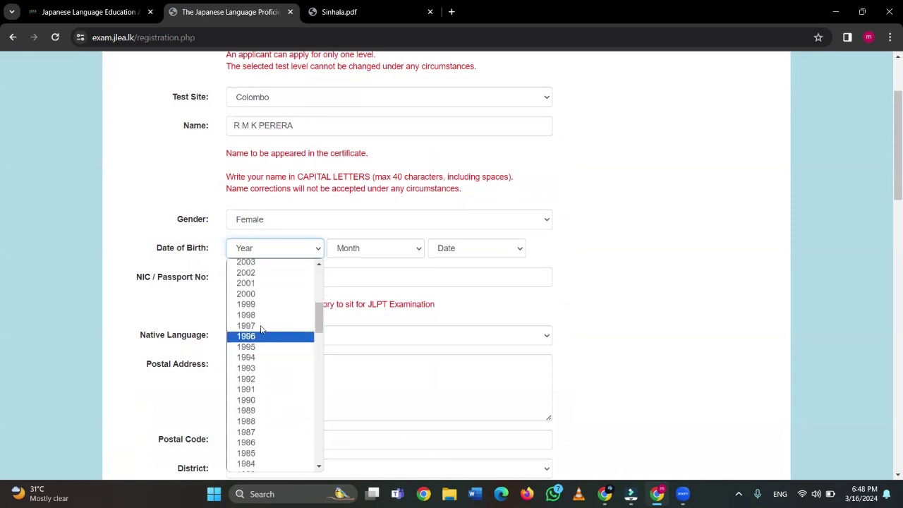
click(263, 294)
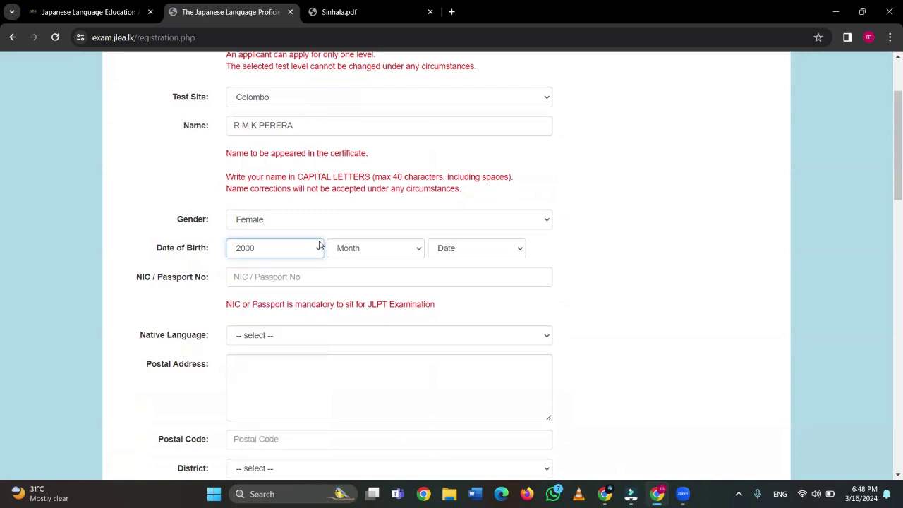
click(365, 249)
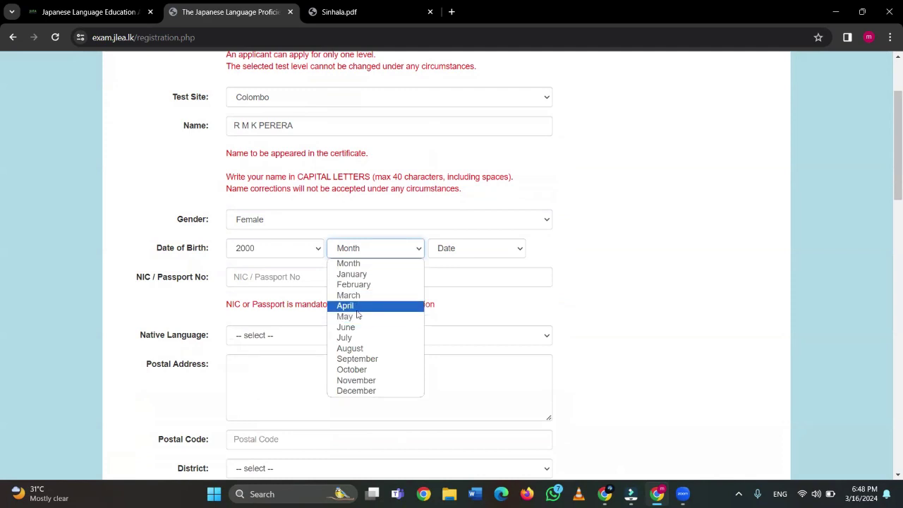
click(357, 308)
click(454, 249)
scroll(465, 396, down, 1)
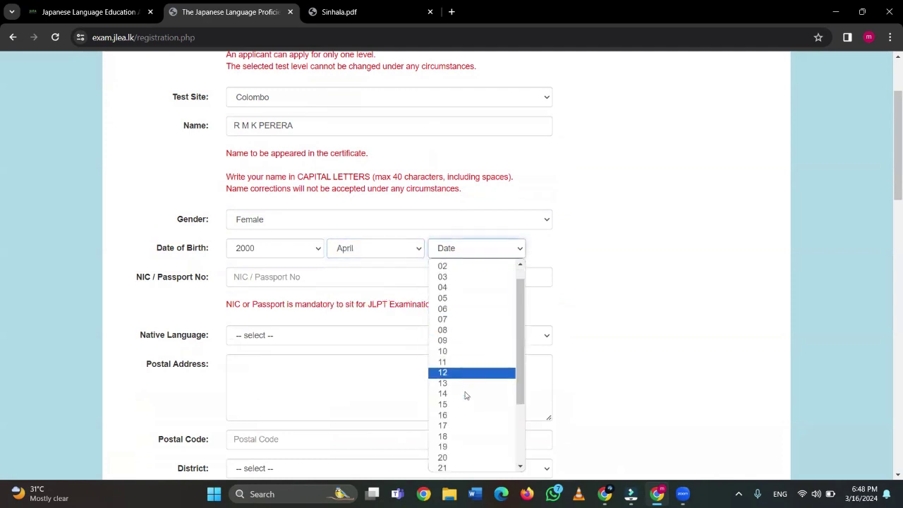
scroll(465, 396, down, 3)
click(457, 379)
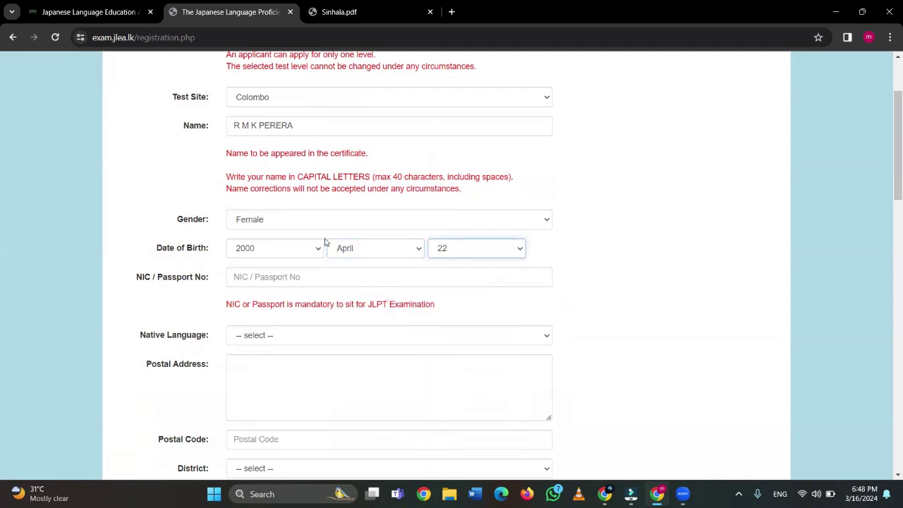
click(320, 280)
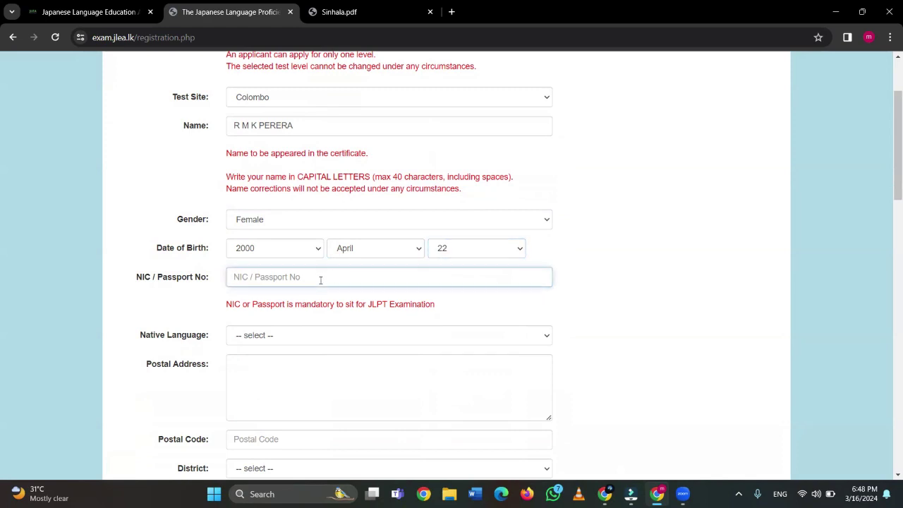
Step: Enter the NIC / Passport number, then replace it with the corrected NIC number
drag(287, 278, 223, 269)
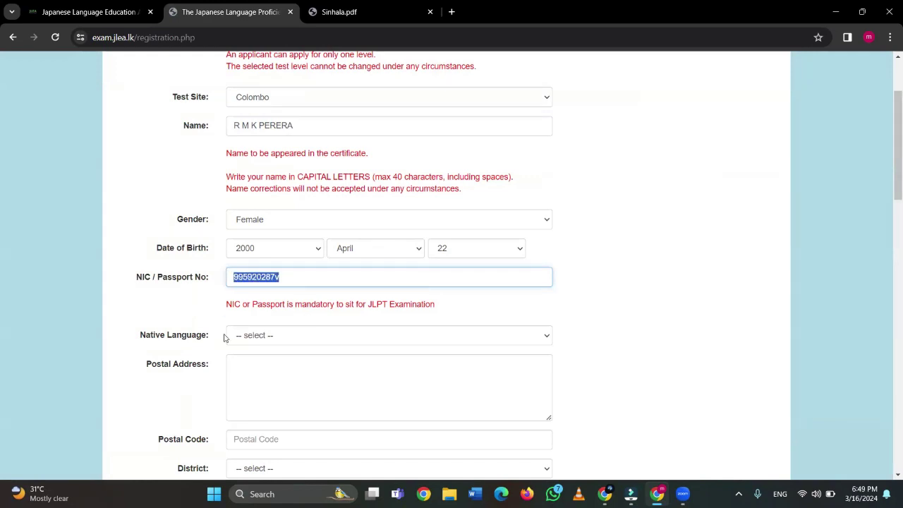
click(286, 283)
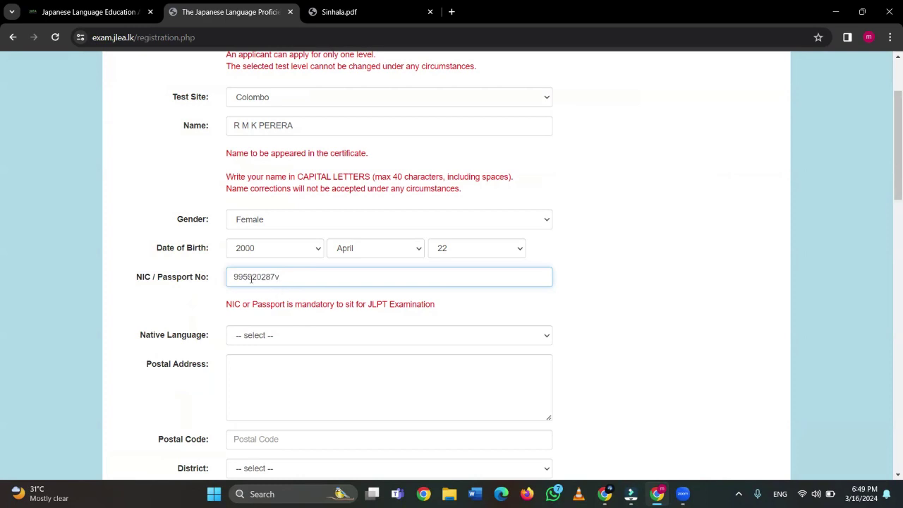
scroll(303, 349, down, 4)
scroll(306, 268, up, 2)
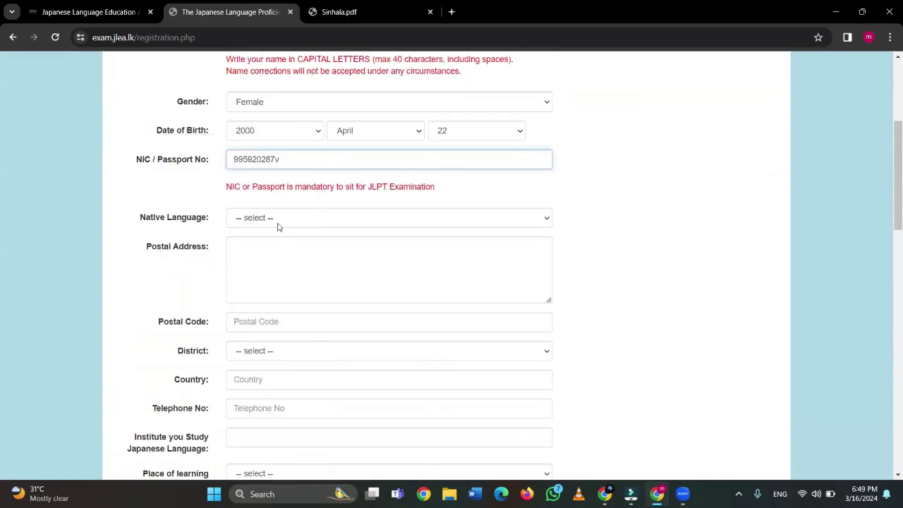
drag(285, 159, 209, 161)
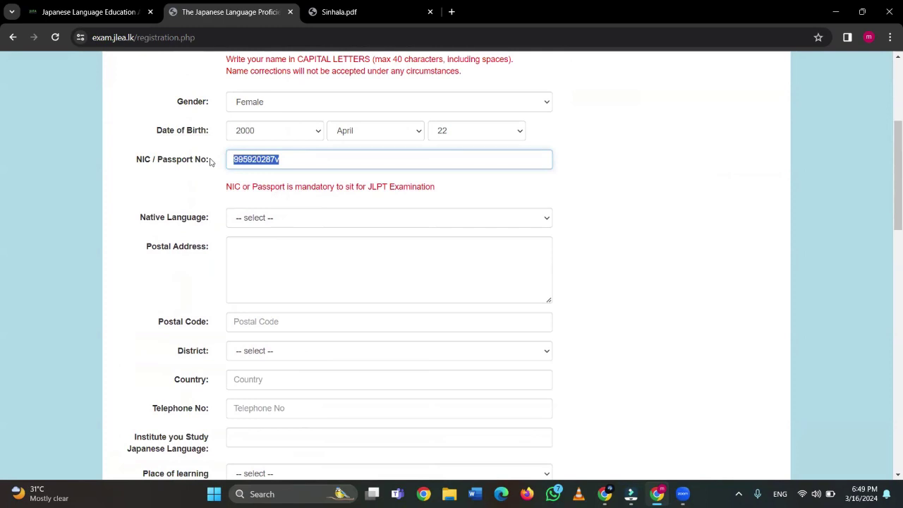
key(BackSpace)
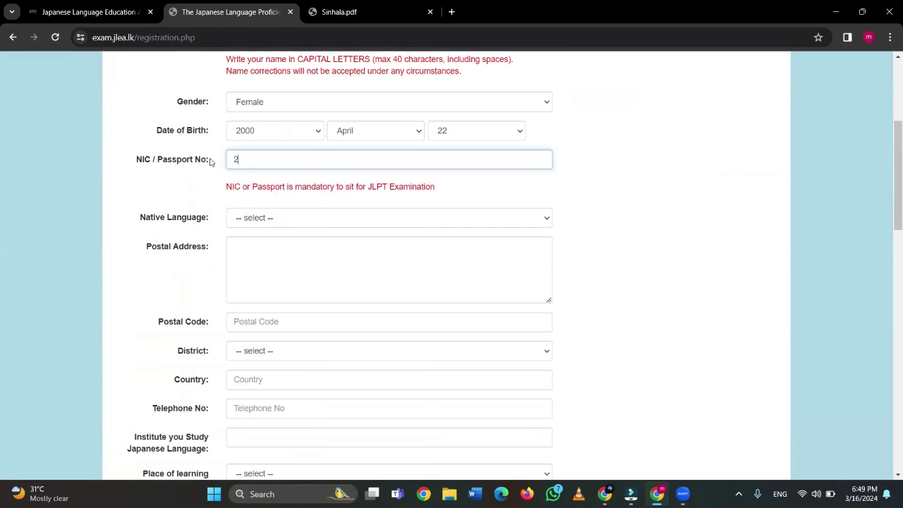
Step: Set Native Language to Sinhala
click(292, 217)
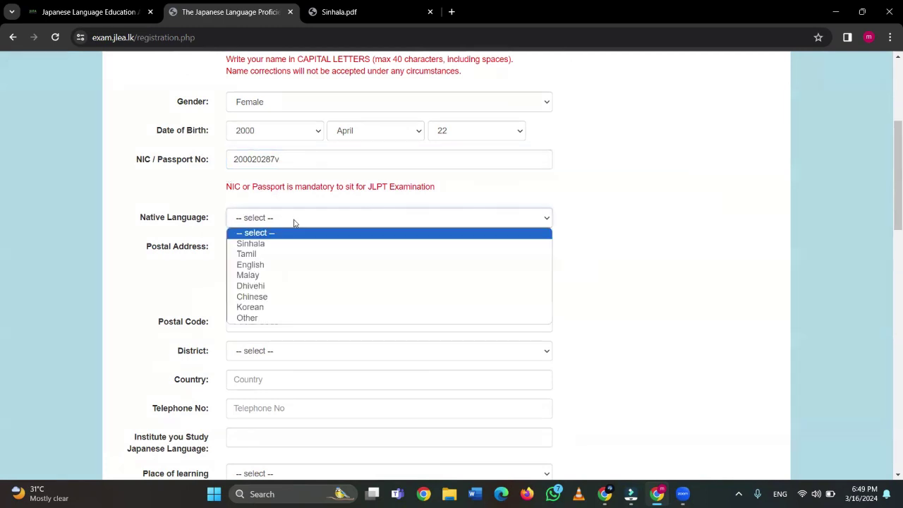
click(266, 244)
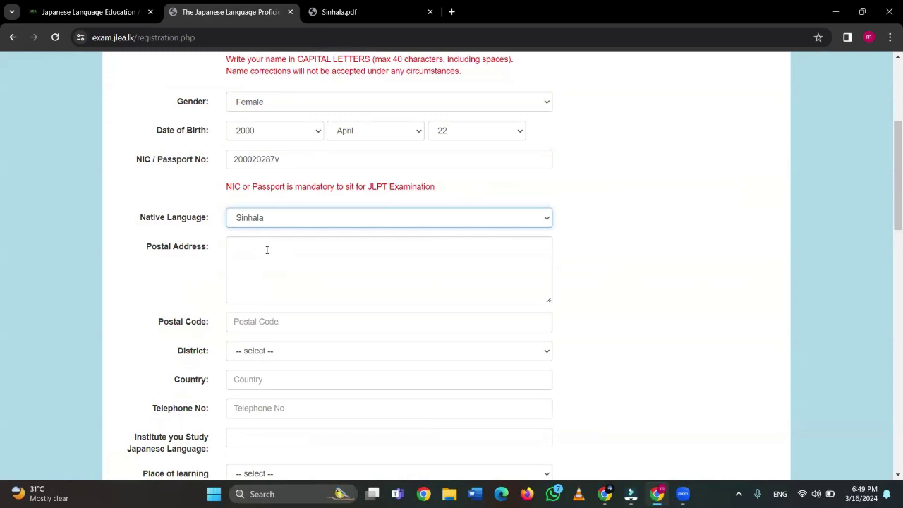
click(267, 252)
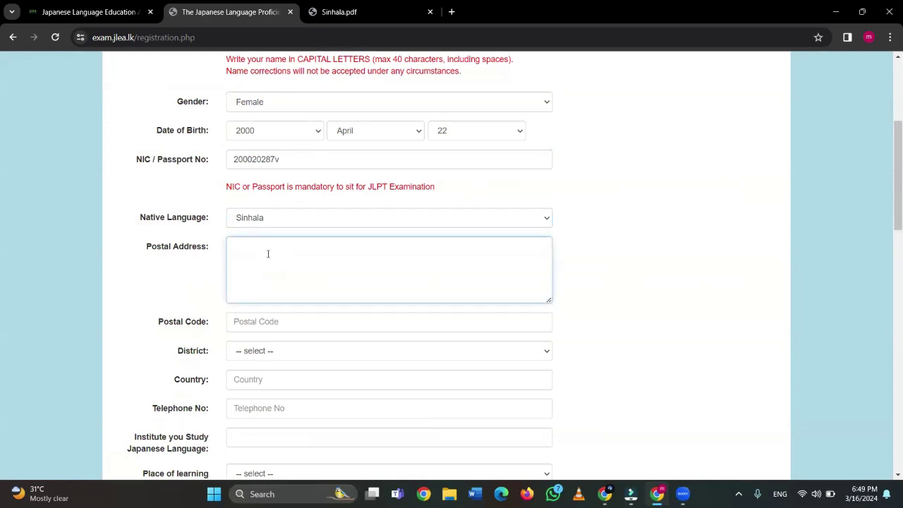
Step: Type the applicant's postal address into the Postal Address field
text(NP)
key(BackSpace)
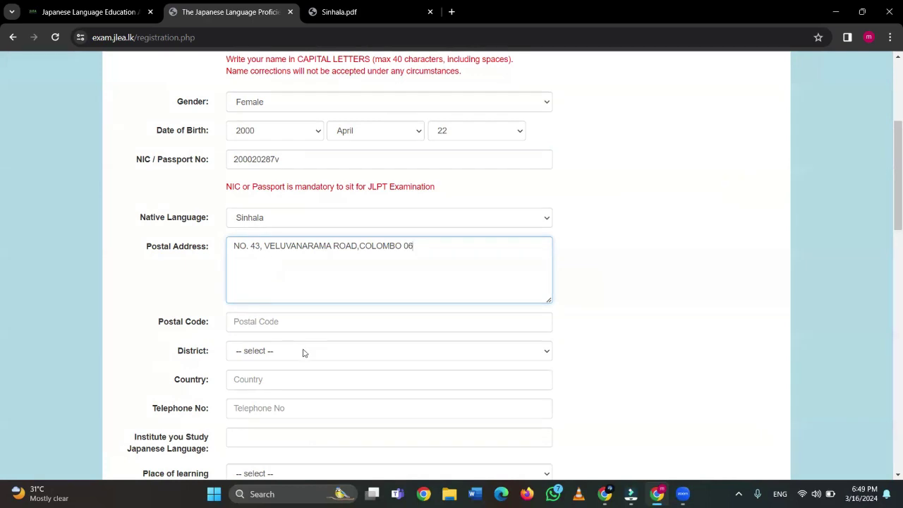
Step: Enter the applicant's postal code
click(278, 322)
text(00600)
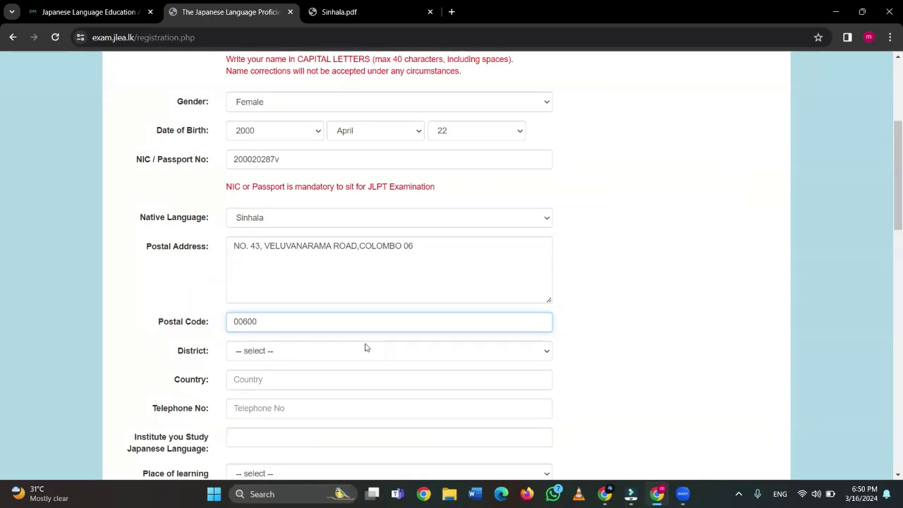
scroll(365, 347, down, 1)
scroll(339, 261, up, 3)
scroll(396, 233, down, 2)
scroll(409, 282, down, 4)
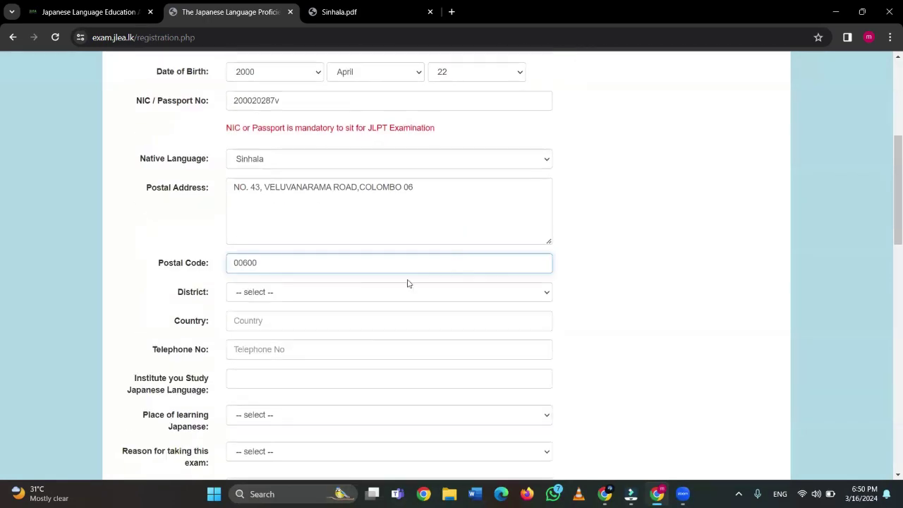
Step: Set District to Colombo and enter SRI LANKA as the country
click(276, 176)
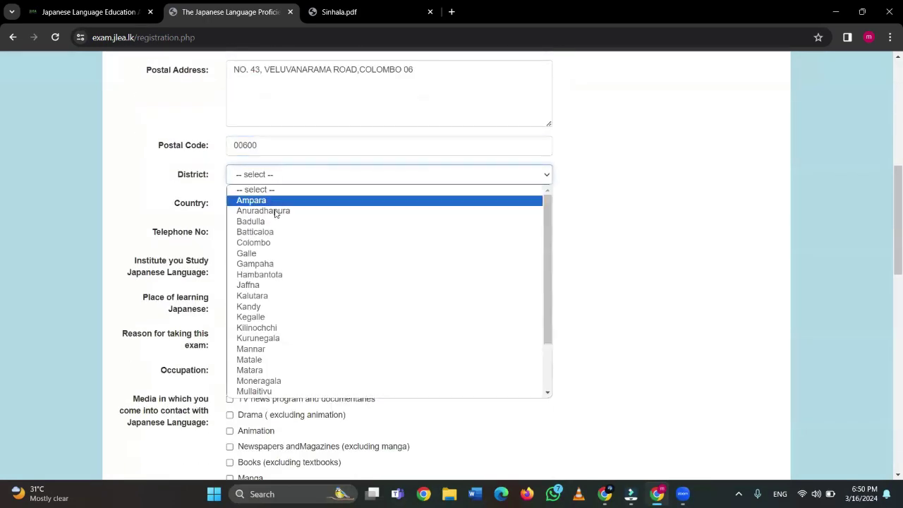
click(262, 244)
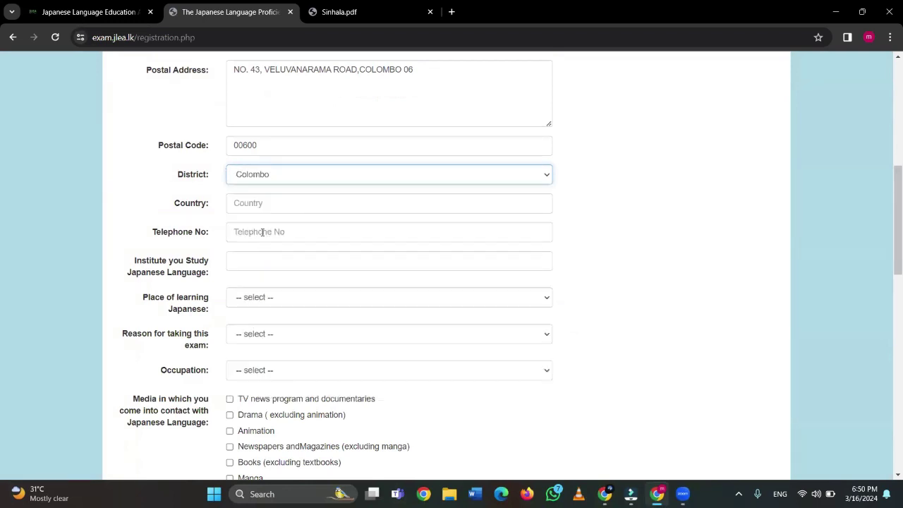
click(264, 204)
text(SR)
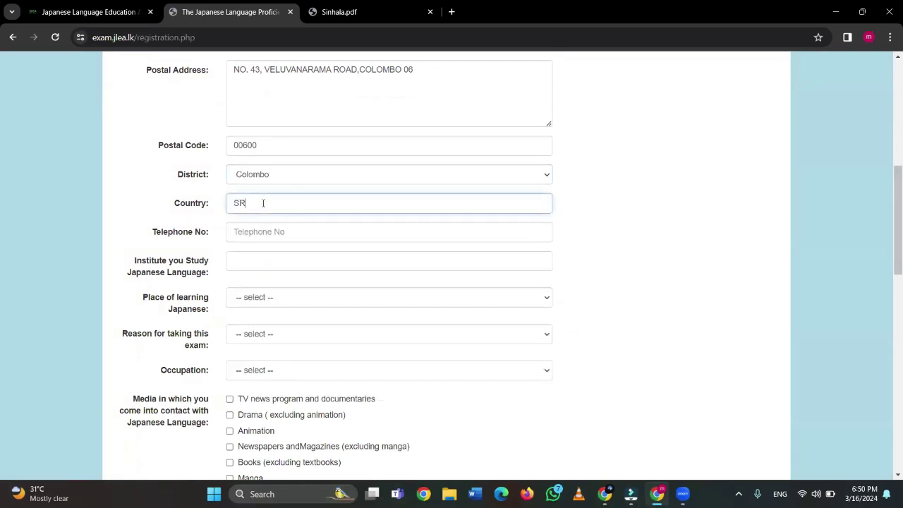
text(I LANKA)
Step: Enter the applicant's telephone number and start the institute name as SAKURA JAPANESE SCHOOL
click(284, 232)
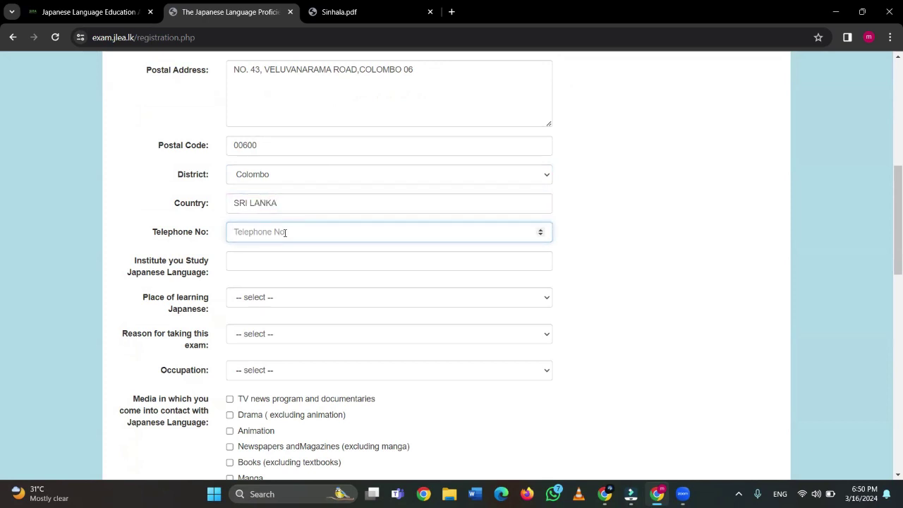
click(303, 258)
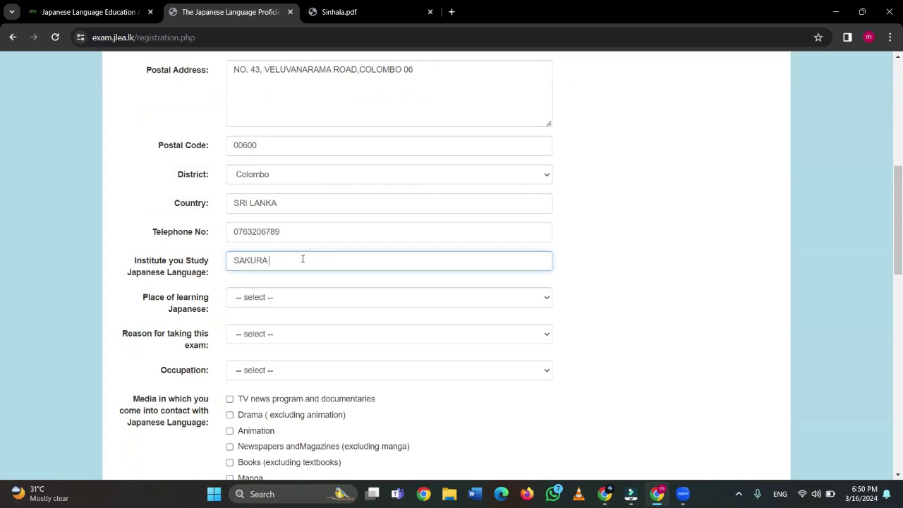
text(SAKURA JAPANESE SCHOOL)
Step: Choose 'some other educational institution' as place of learning and 'institution in Japan' as exam reason
click(250, 298)
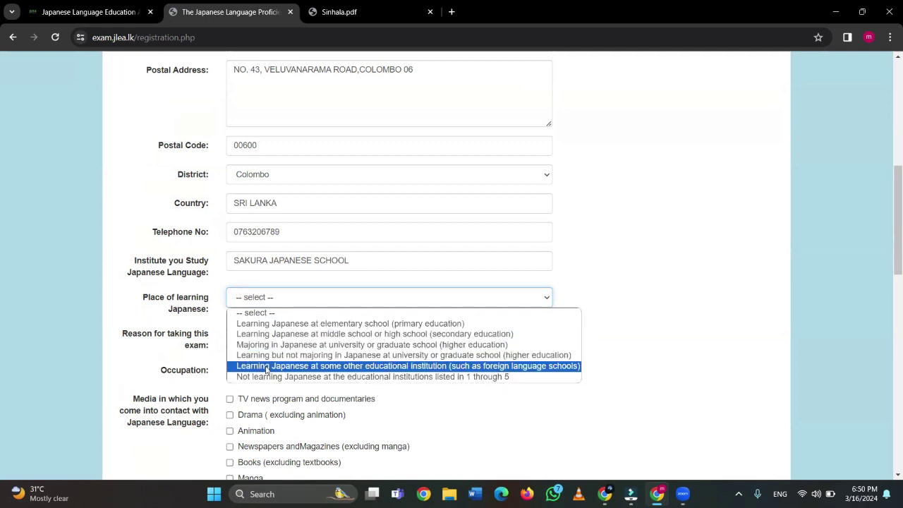
click(267, 366)
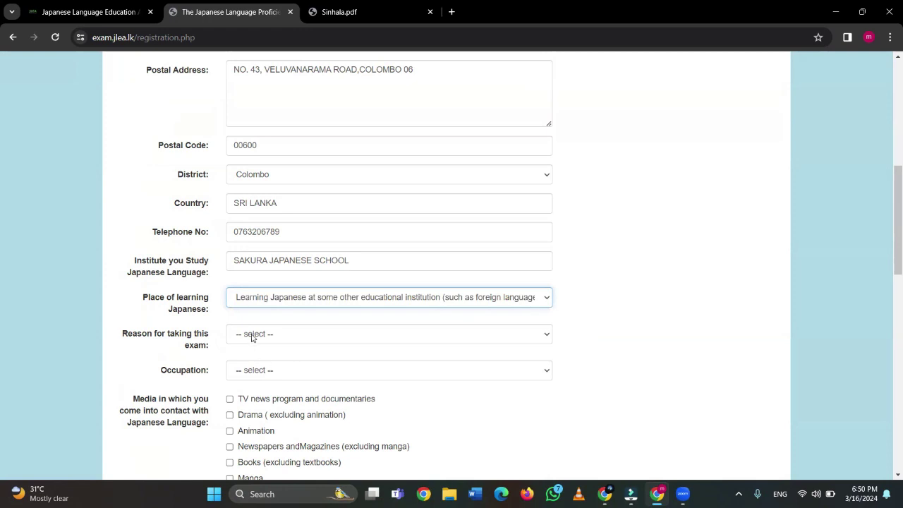
click(252, 337)
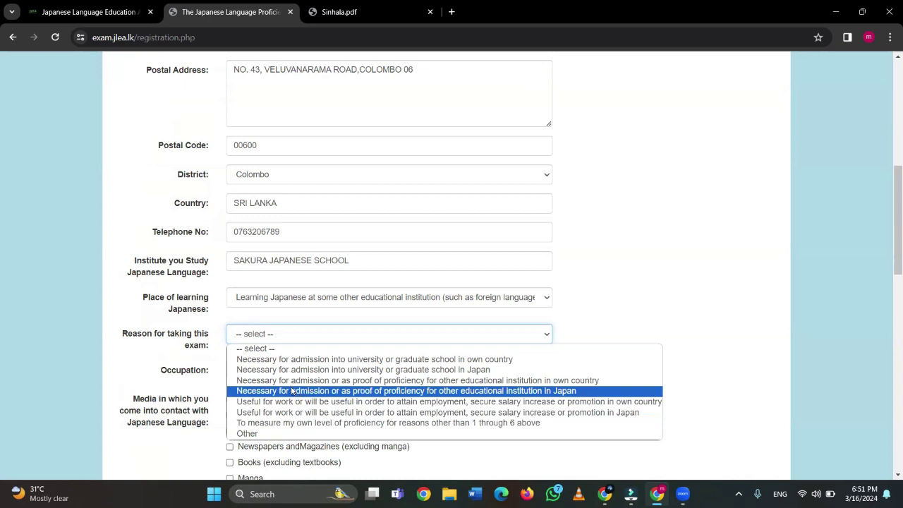
click(291, 391)
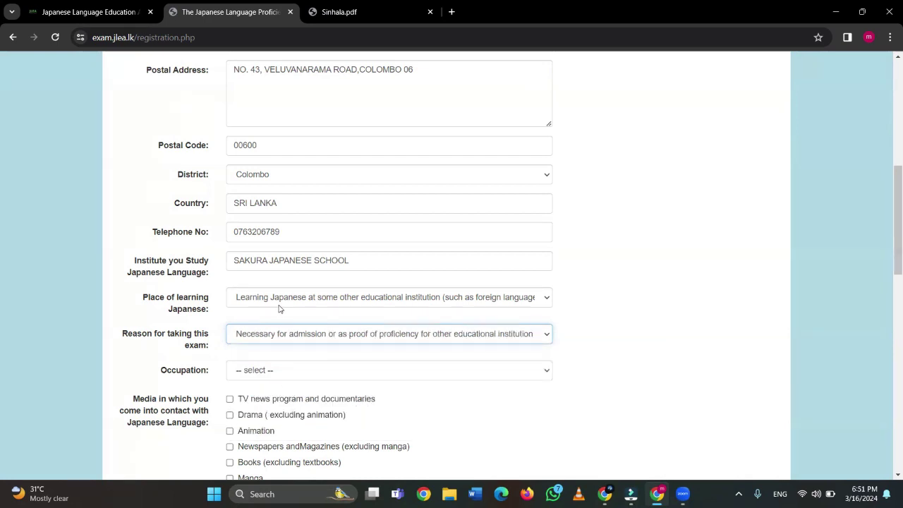
scroll(280, 307, down, 2)
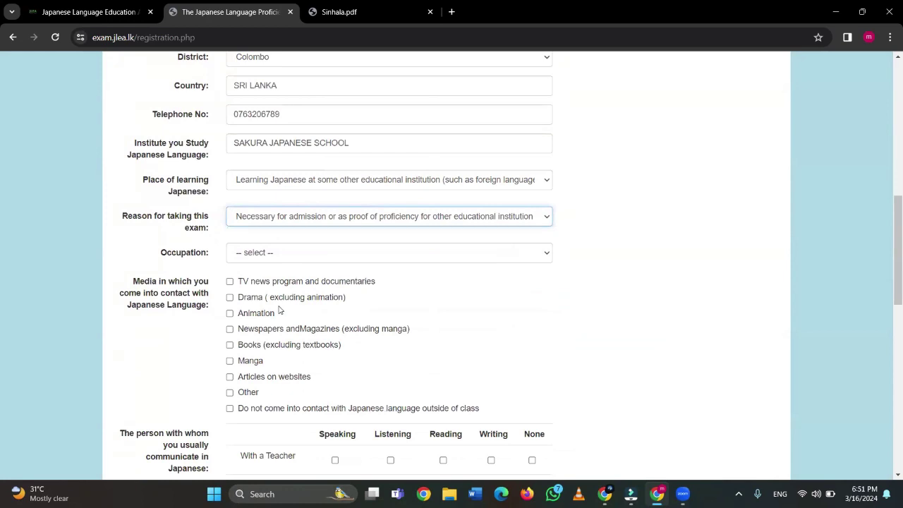
Step: Set Occupation to Employed and Occupation details to 'Do not use Japanese while working'
click(278, 256)
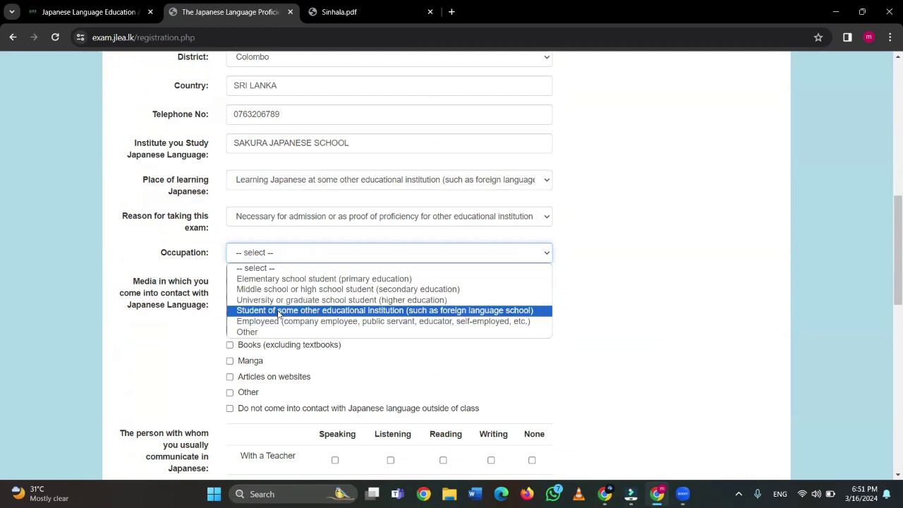
click(284, 323)
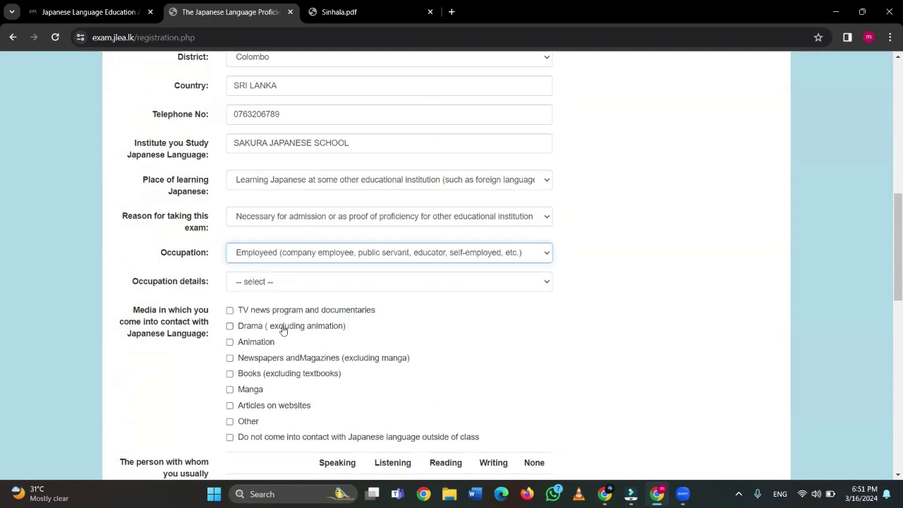
click(284, 286)
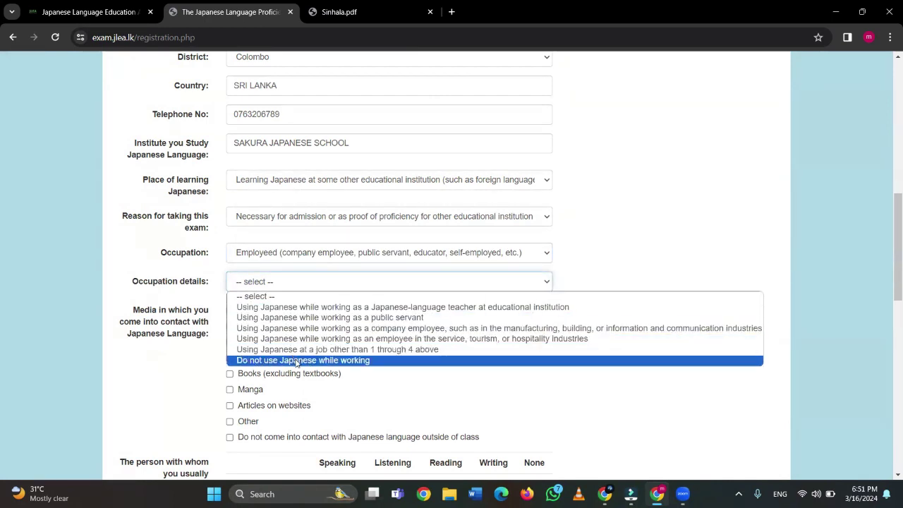
click(296, 360)
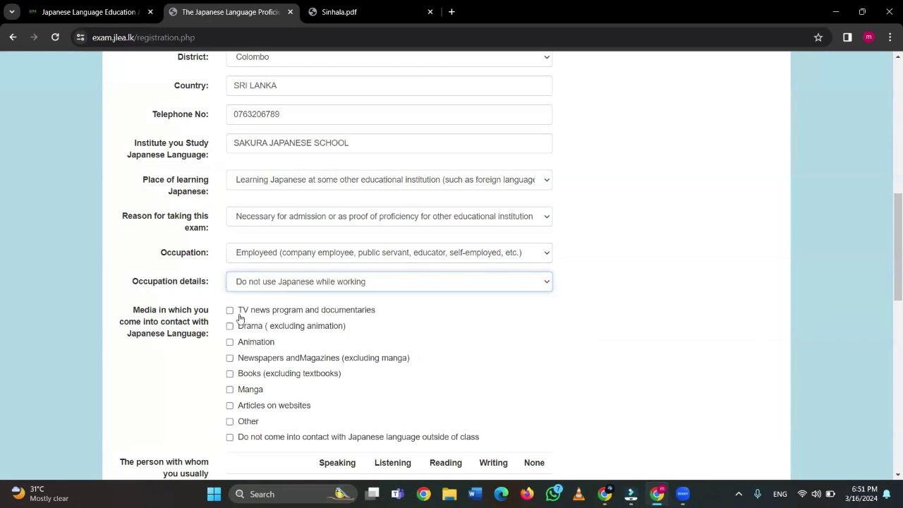
scroll(232, 314, down, 2)
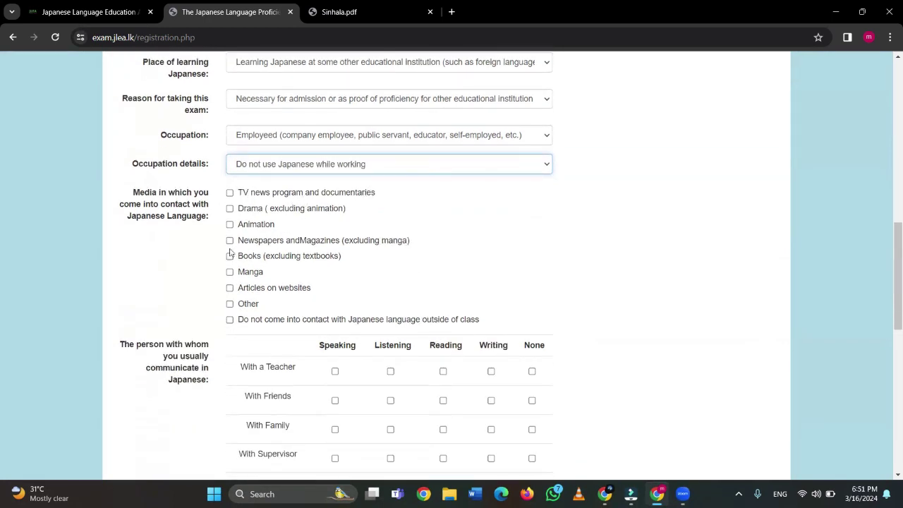
Step: Tick Drama, Animation and Manga as media for contact with Japanese
click(230, 209)
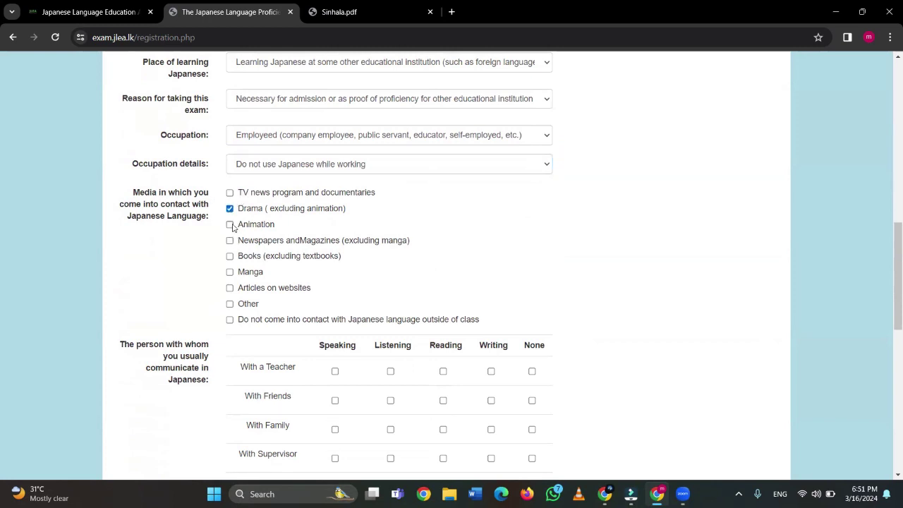
click(230, 225)
click(230, 272)
scroll(451, 236, down, 3)
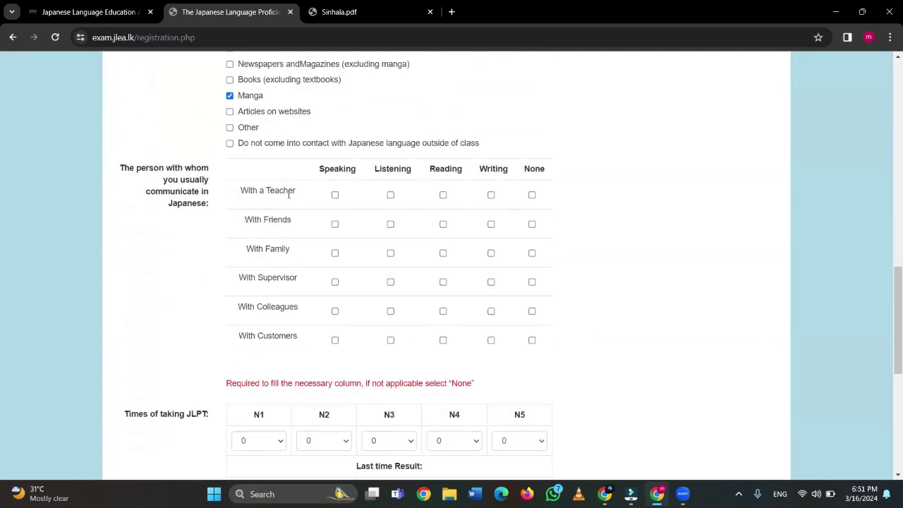
Step: Tick all four skills for With a Teacher and listening, reading, writing for With Friends
click(336, 195)
click(391, 195)
click(443, 195)
click(491, 196)
click(392, 225)
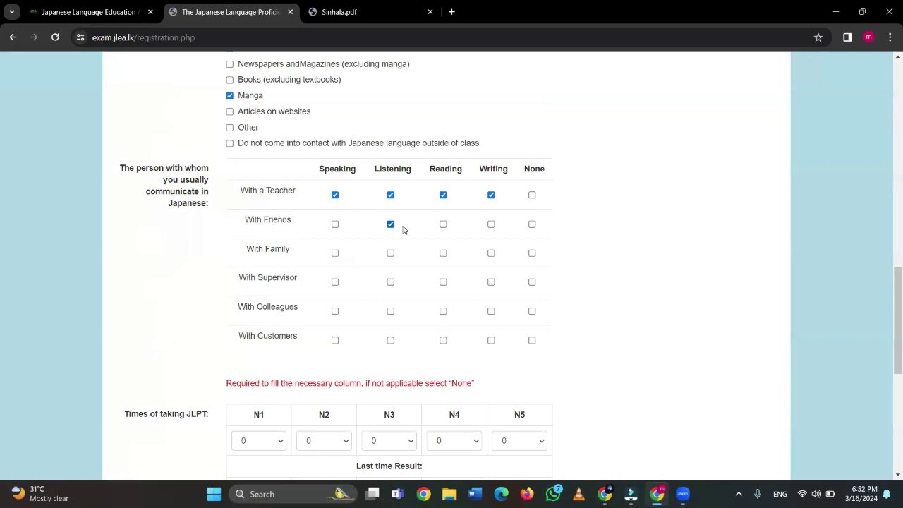
click(444, 224)
click(491, 224)
Step: Mark None for family, supervisor, colleagues and customers in the communication table
click(532, 255)
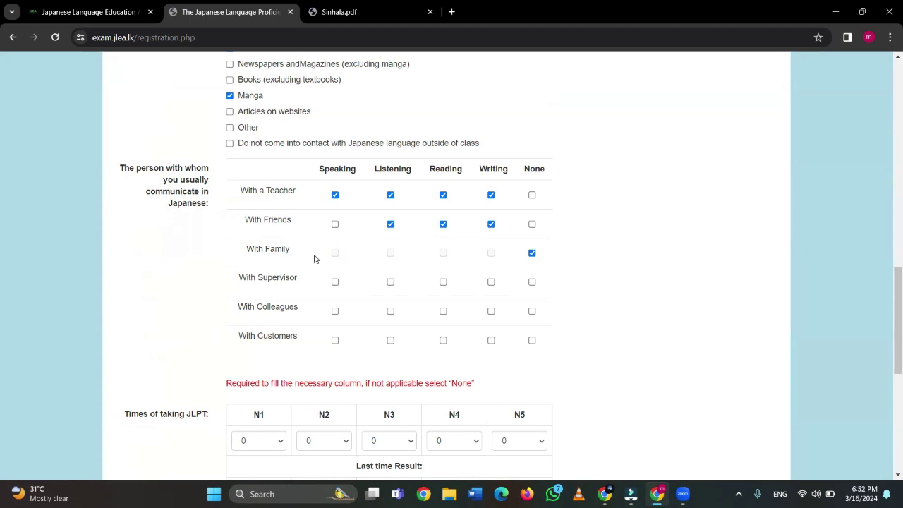
click(533, 282)
click(532, 311)
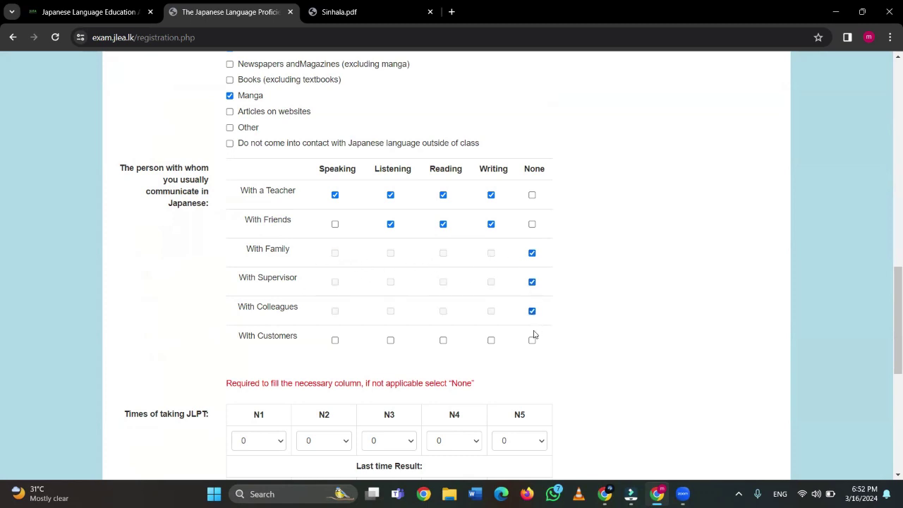
click(532, 340)
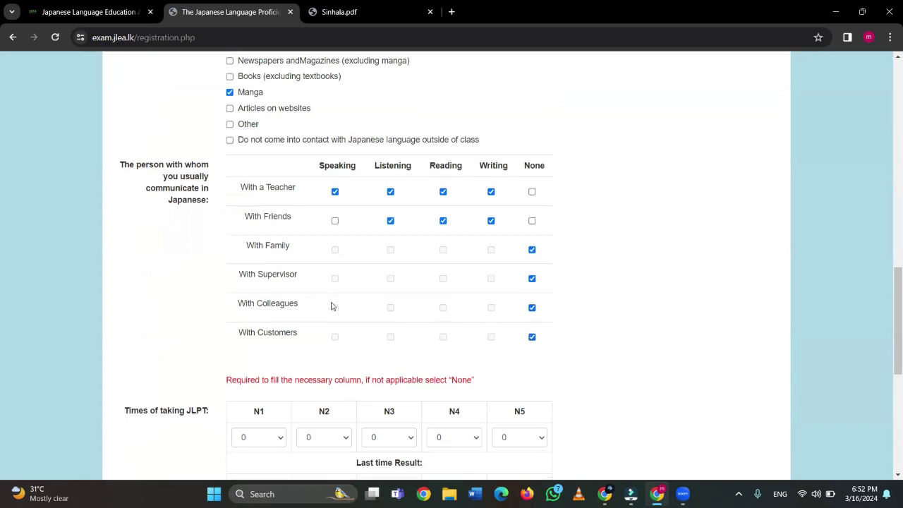
scroll(332, 306, down, 3)
scroll(333, 304, up, 3)
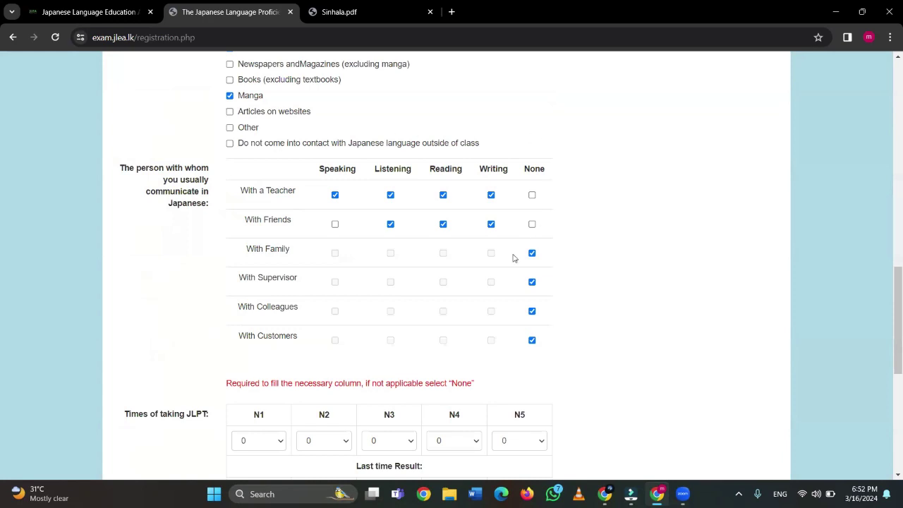
scroll(496, 238, down, 3)
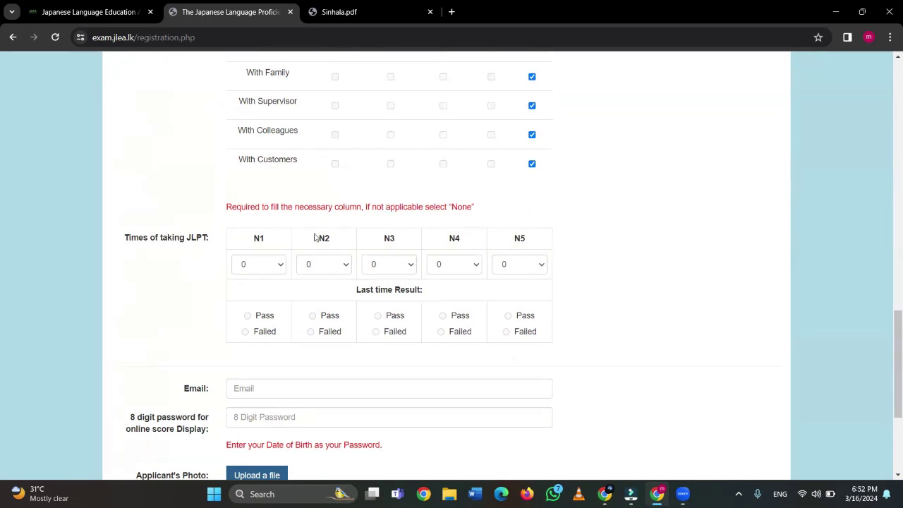
click(540, 267)
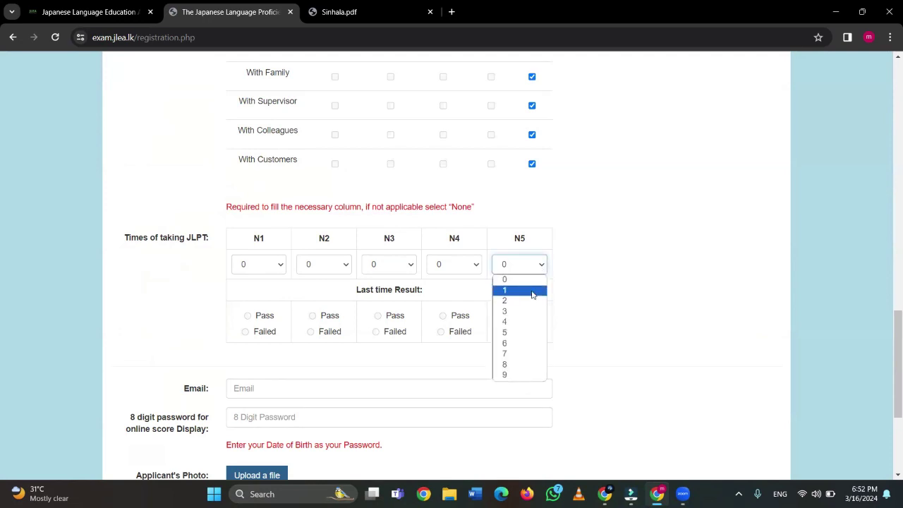
click(532, 290)
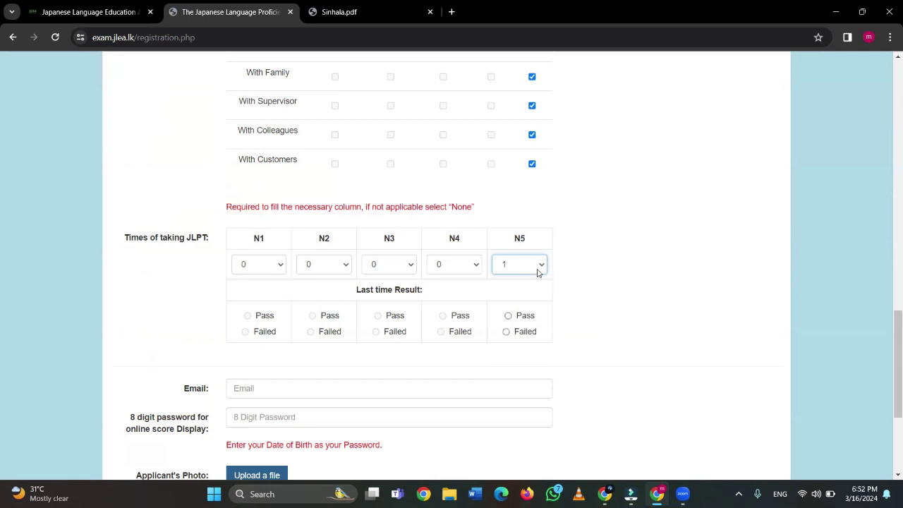
click(539, 269)
click(530, 302)
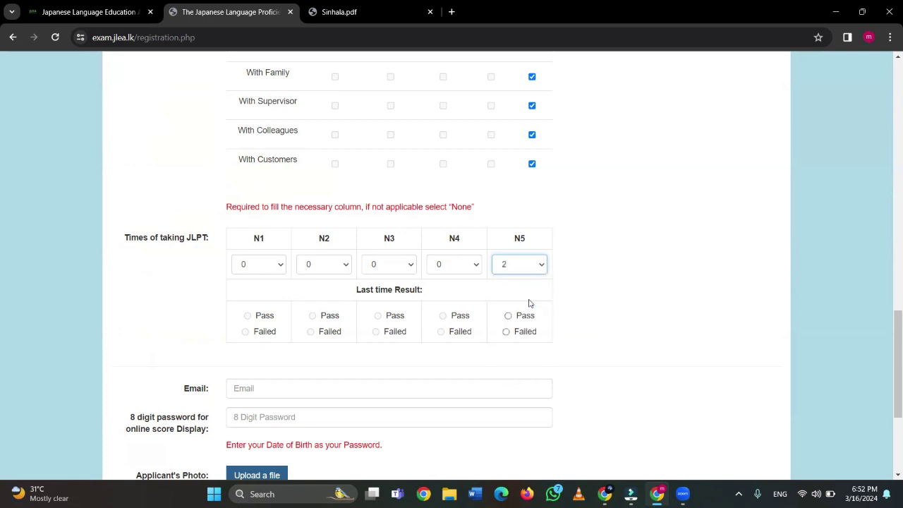
click(541, 265)
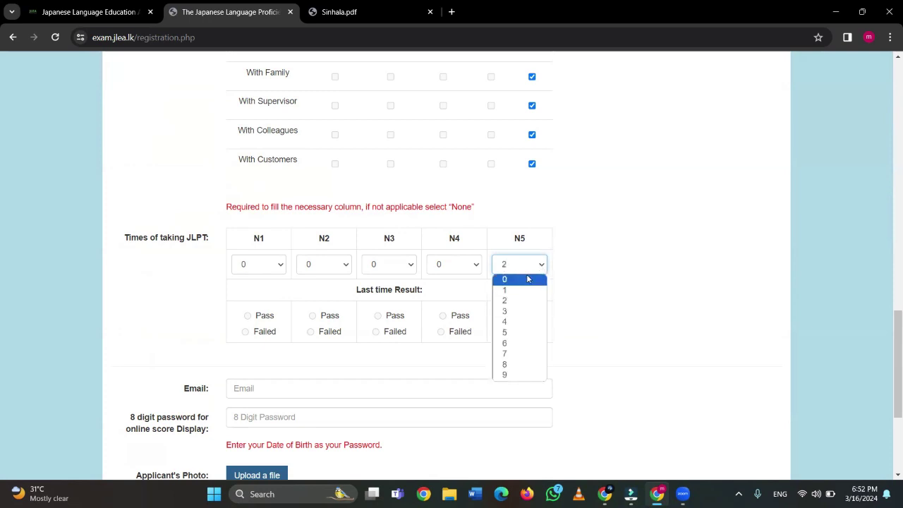
click(527, 280)
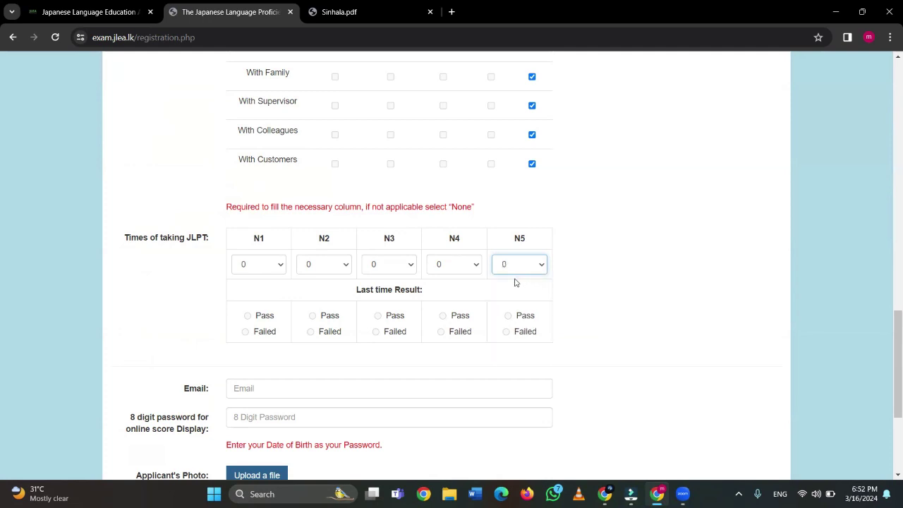
click(475, 271)
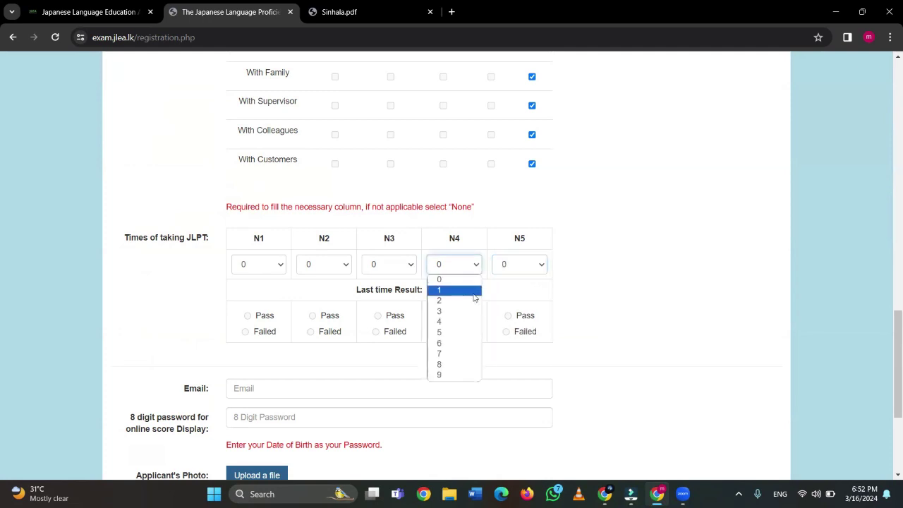
click(474, 291)
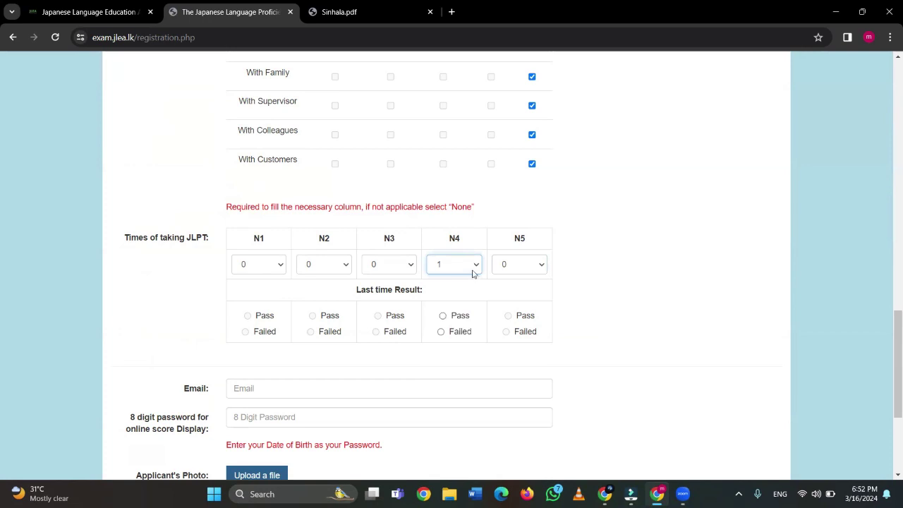
click(473, 271)
click(468, 278)
click(532, 267)
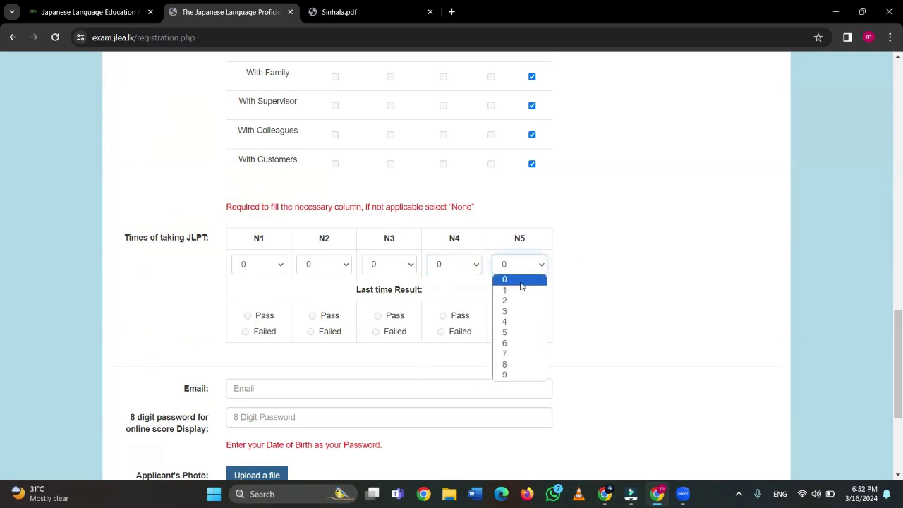
click(520, 281)
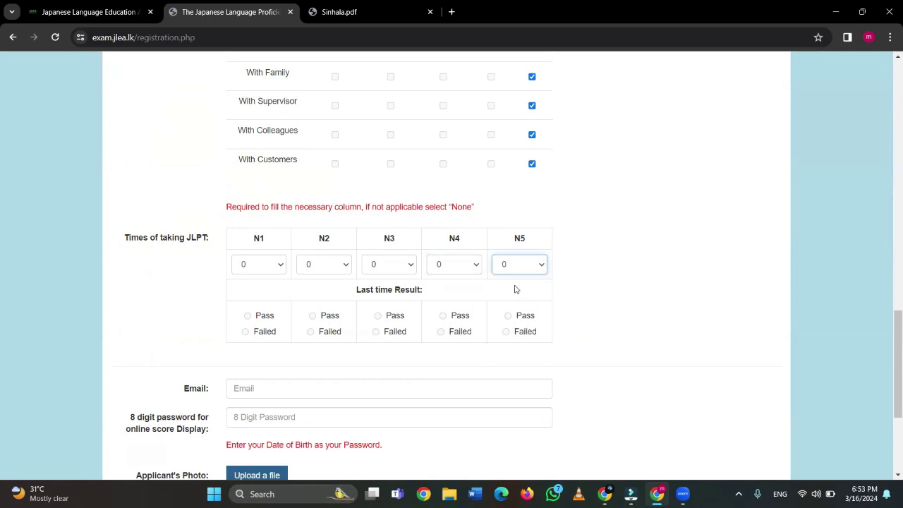
click(539, 268)
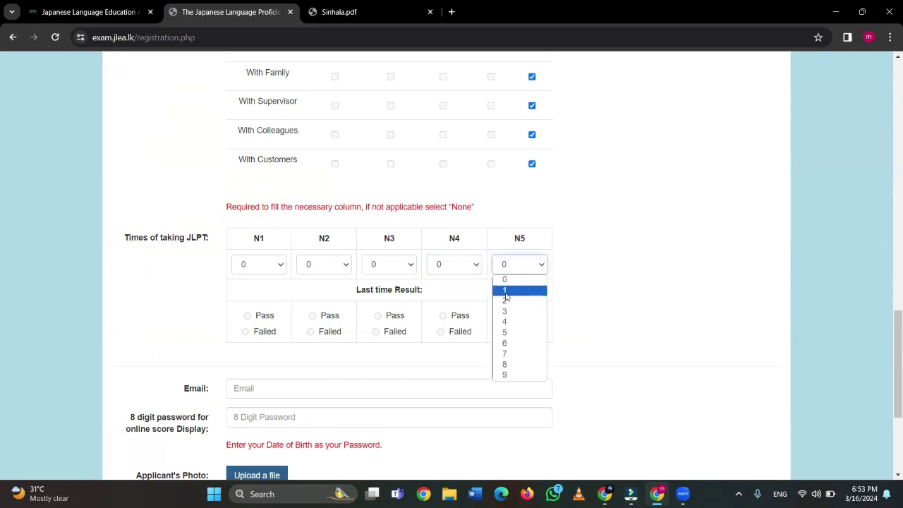
click(509, 292)
click(508, 316)
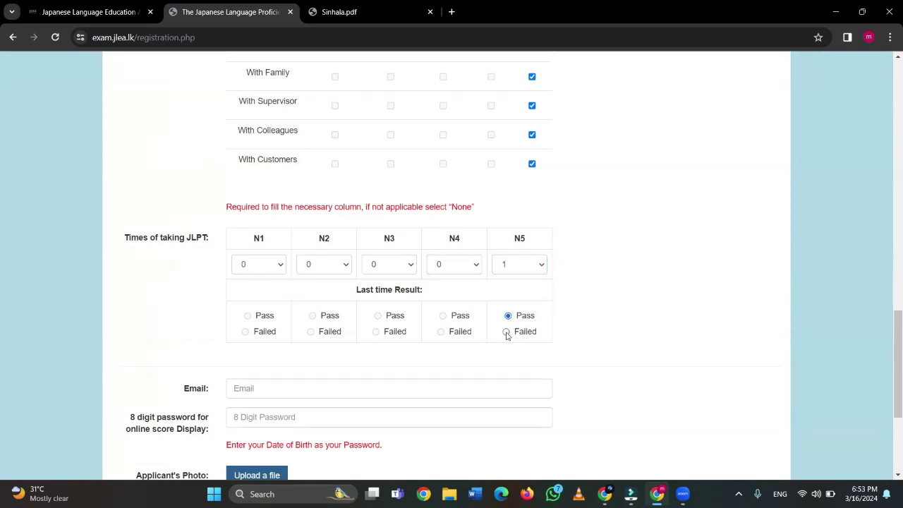
click(506, 331)
click(508, 316)
click(541, 265)
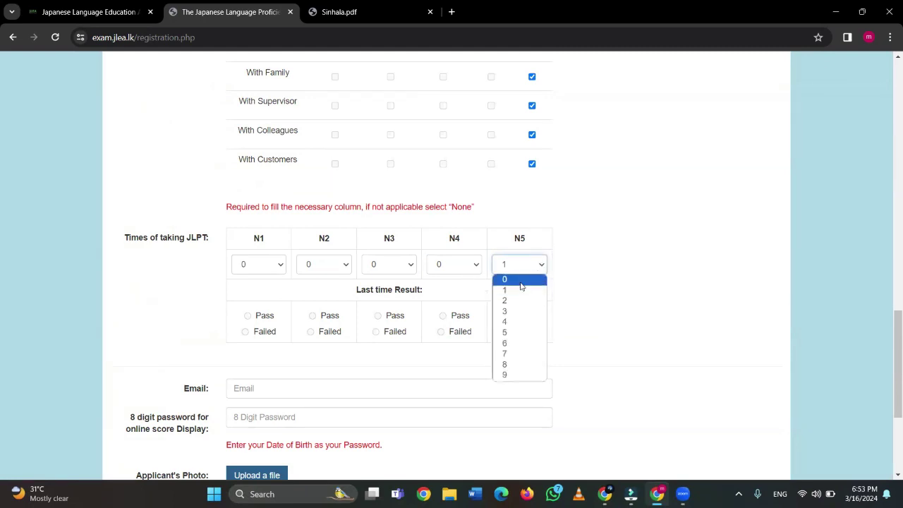
click(518, 280)
scroll(525, 279, down, 3)
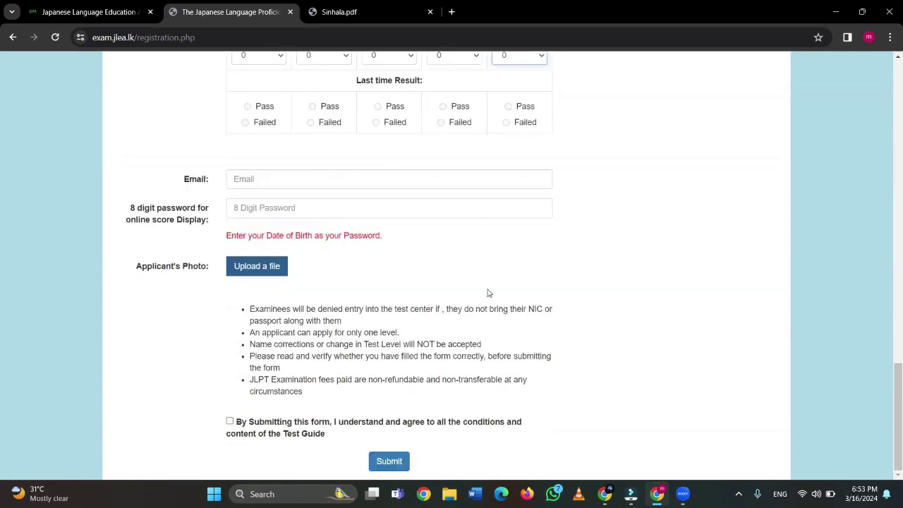
Step: Enter the applicant's e-mail address and the 8-digit date-of-birth score-display password
click(274, 171)
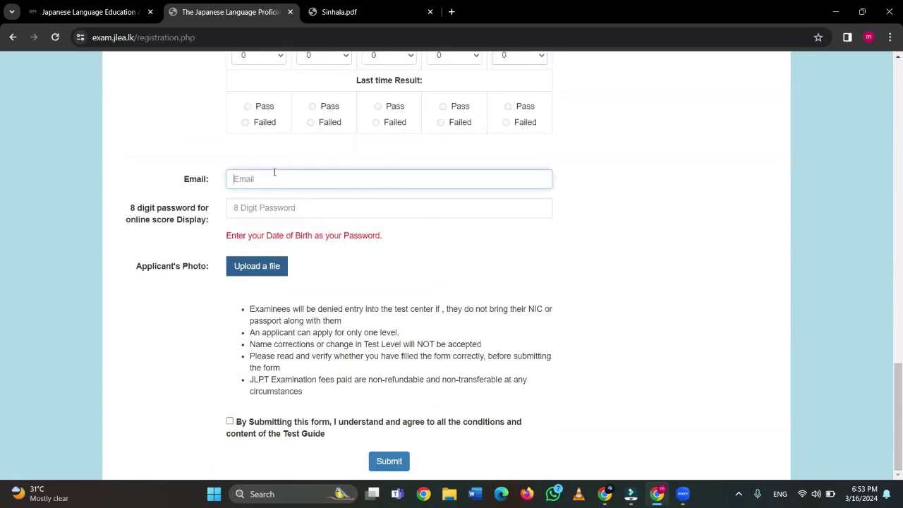
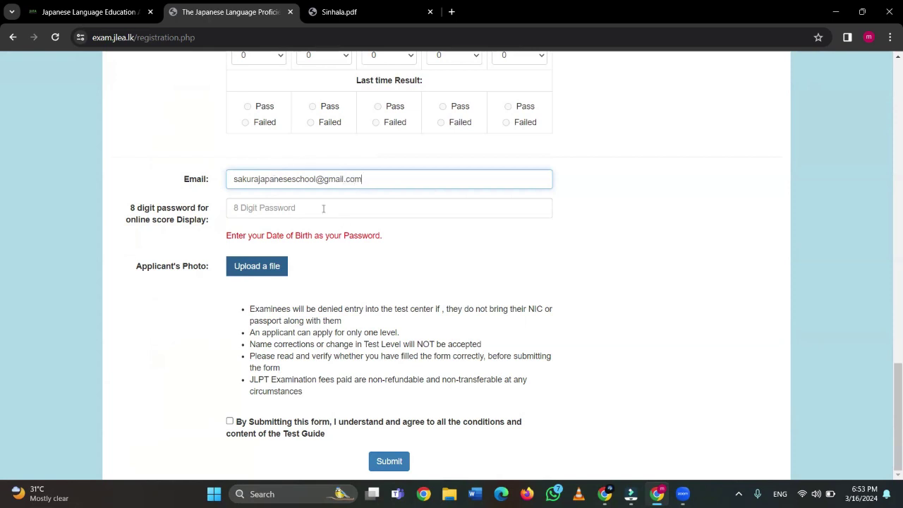
click(323, 208)
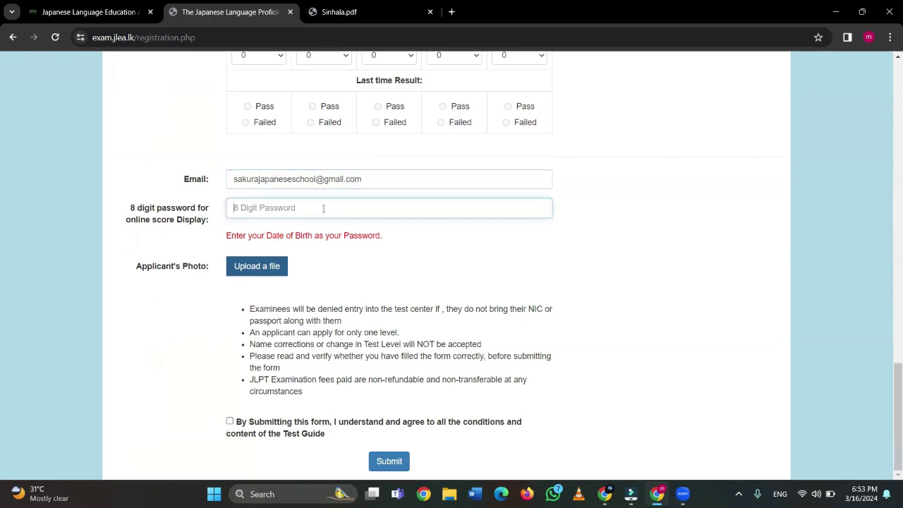
drag(301, 206, 202, 238)
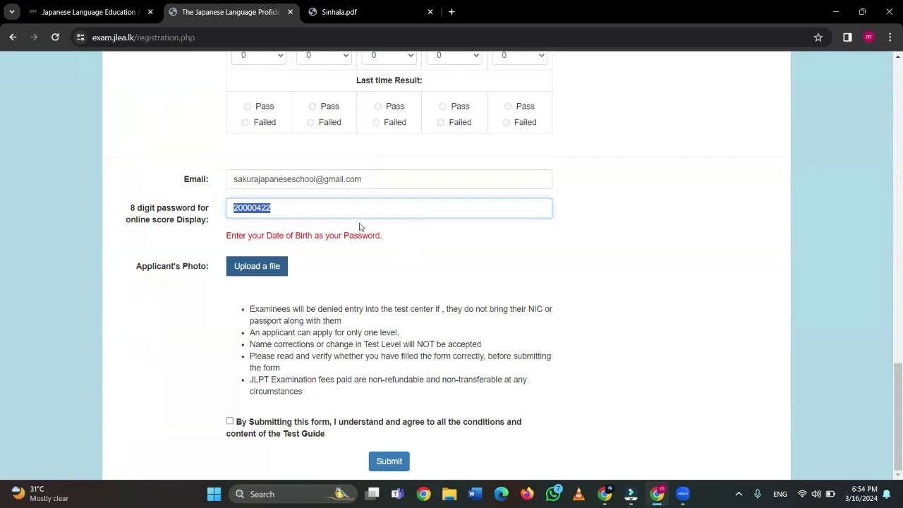
Step: Tick the 'By Submitting this form…' agreement checkbox and submit the application form
scroll(362, 224, up, 5)
scroll(372, 206, up, 15)
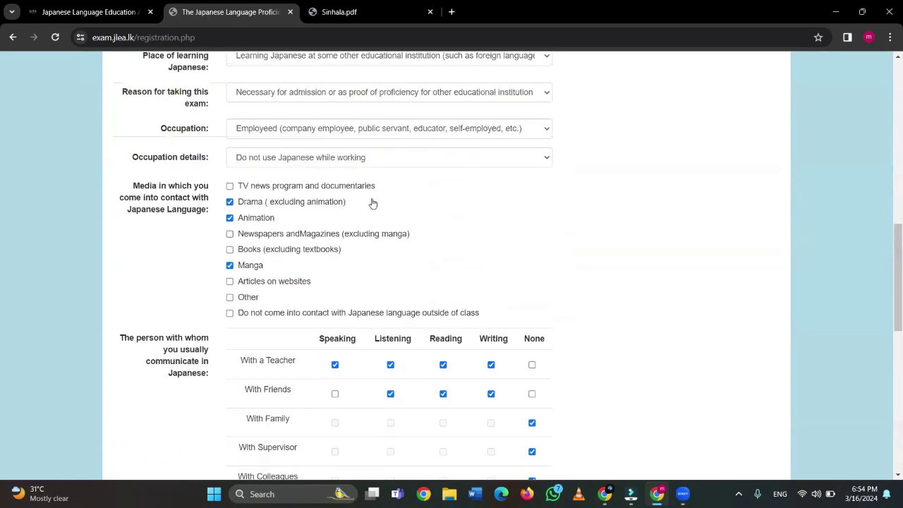
scroll(353, 189, down, 10)
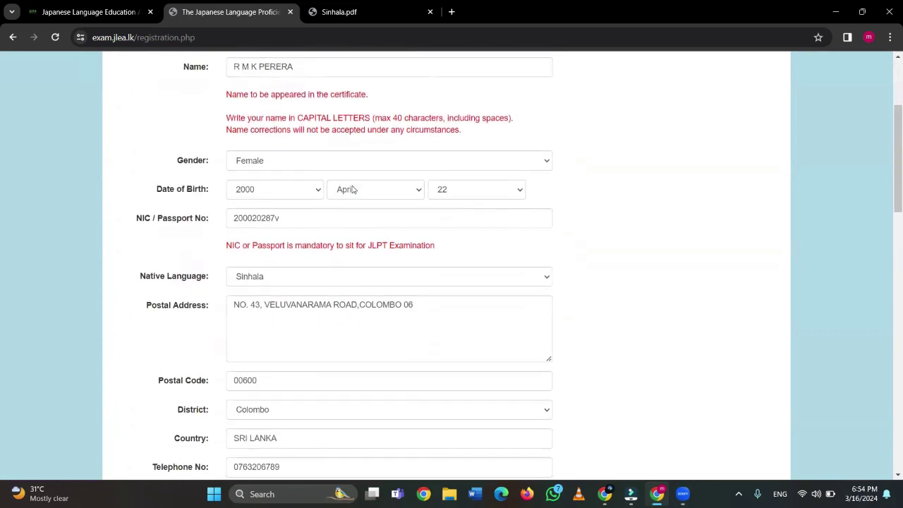
scroll(353, 199, down, 6)
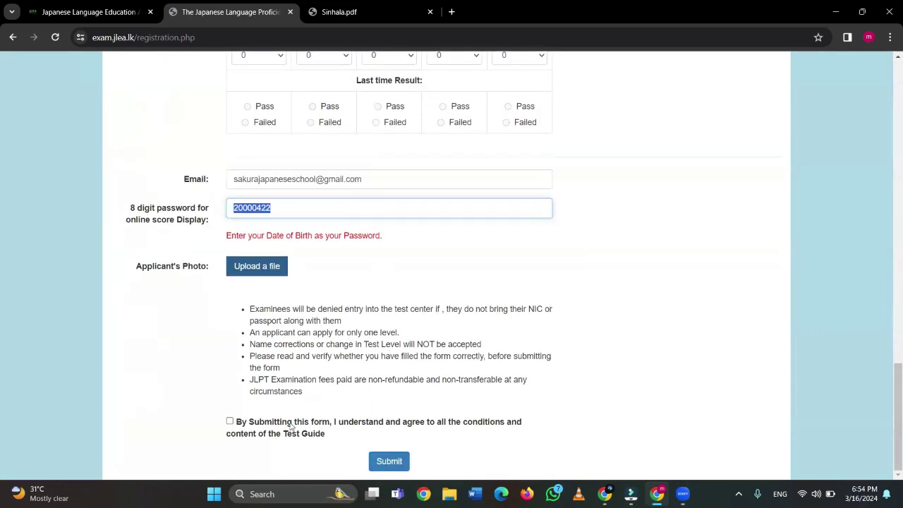
click(230, 421)
click(407, 466)
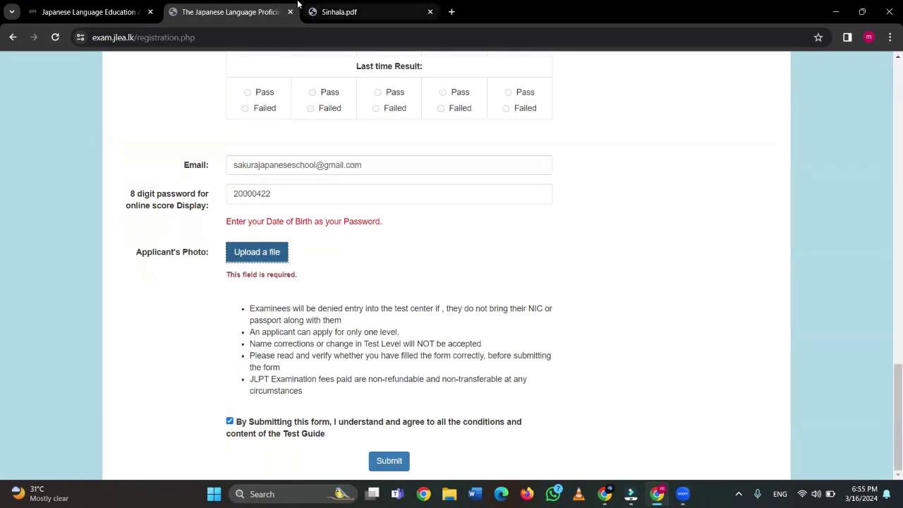
click(342, 6)
Step: Scroll the Sinhala.pdf guide from page 6's photo-upload steps to page 7's Steps 05–06
scroll(655, 299, down, 5)
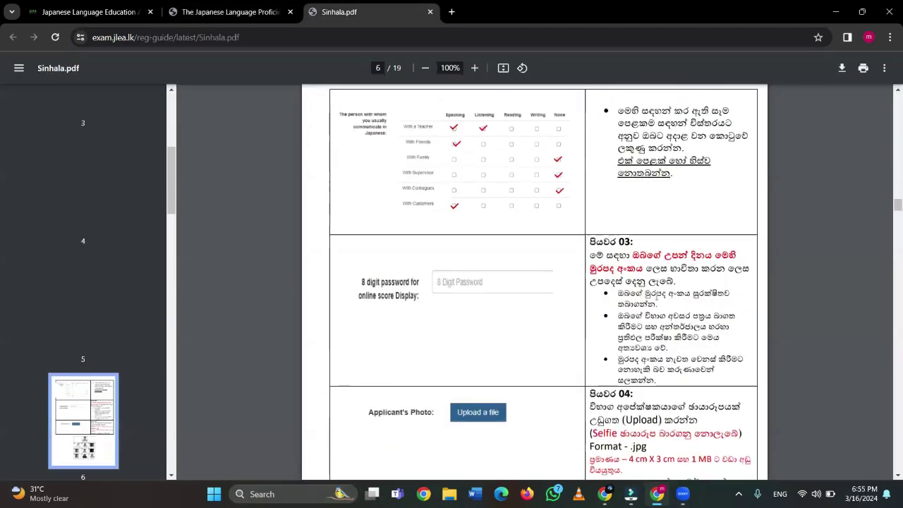
scroll(656, 296, down, 6)
scroll(625, 234, up, 1)
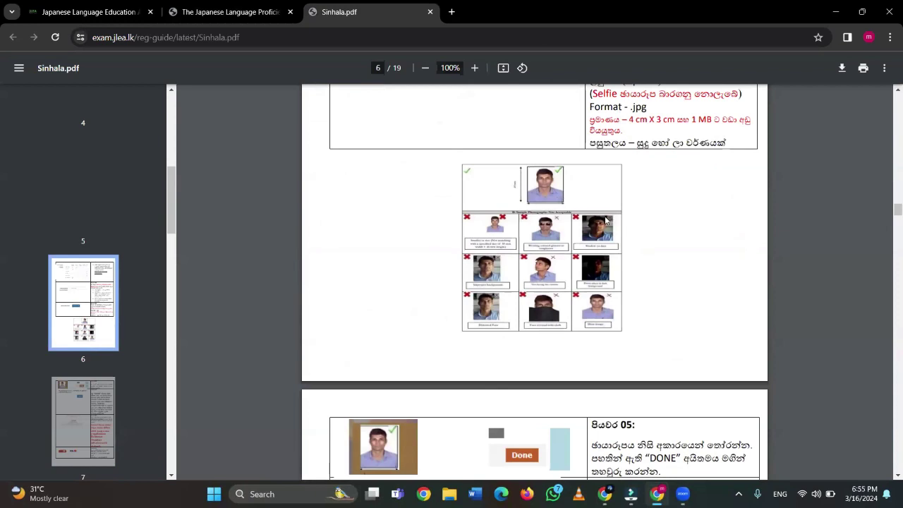
scroll(604, 220, up, 3)
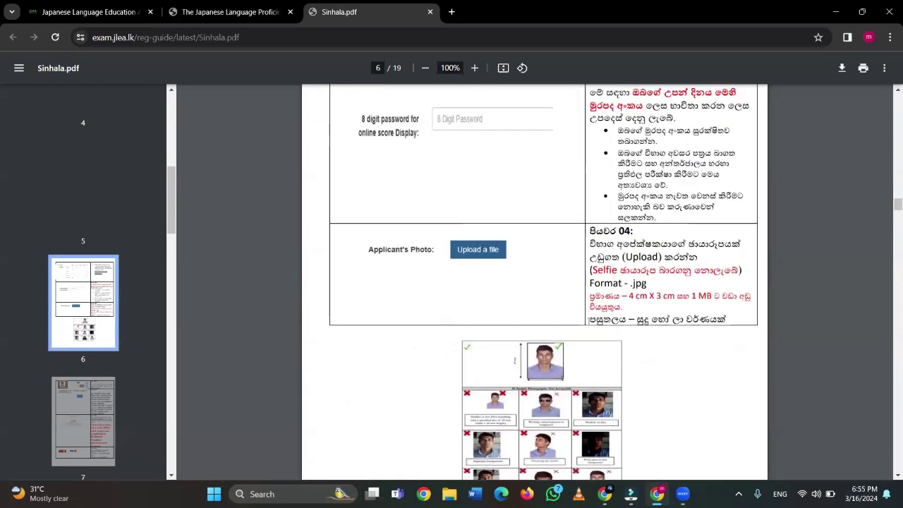
scroll(589, 321, down, 2)
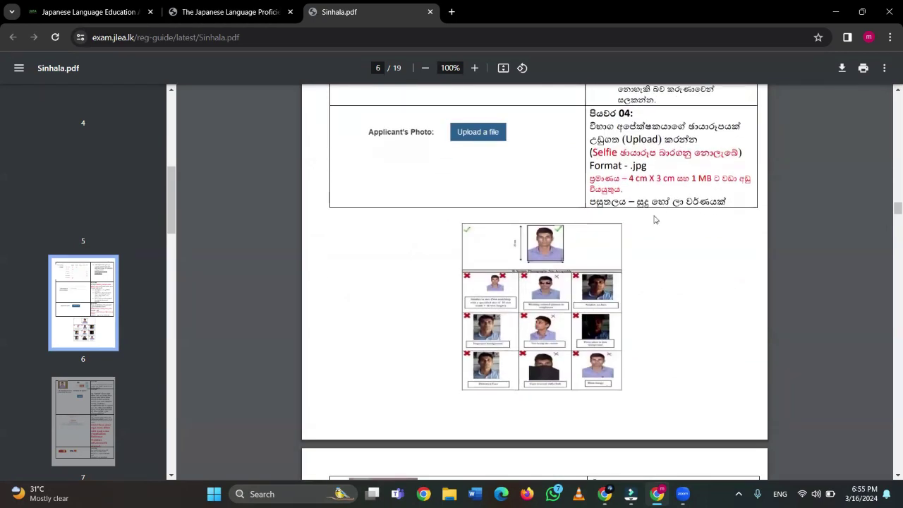
scroll(681, 301, down, 5)
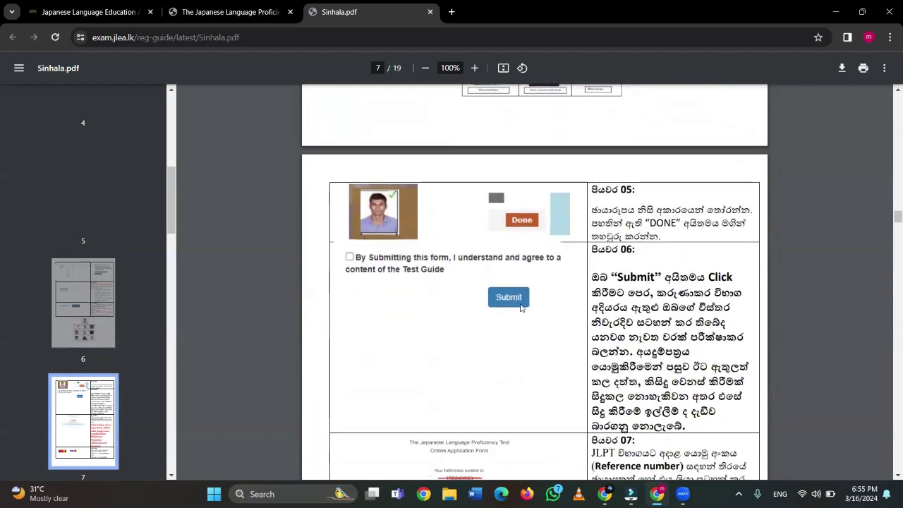
Step: Mark the Step 07 sample reference number with yellow pen strokes, then remove them
scroll(521, 307, down, 4)
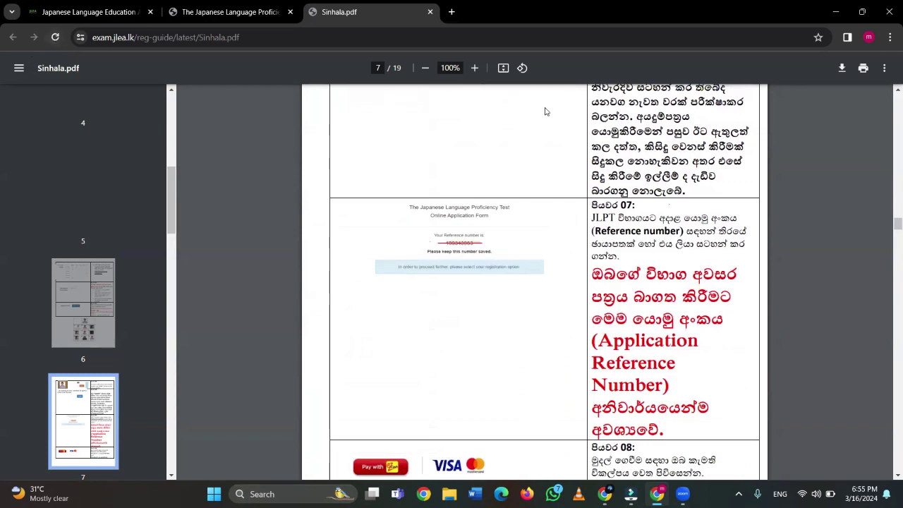
scroll(534, 250, up, 5)
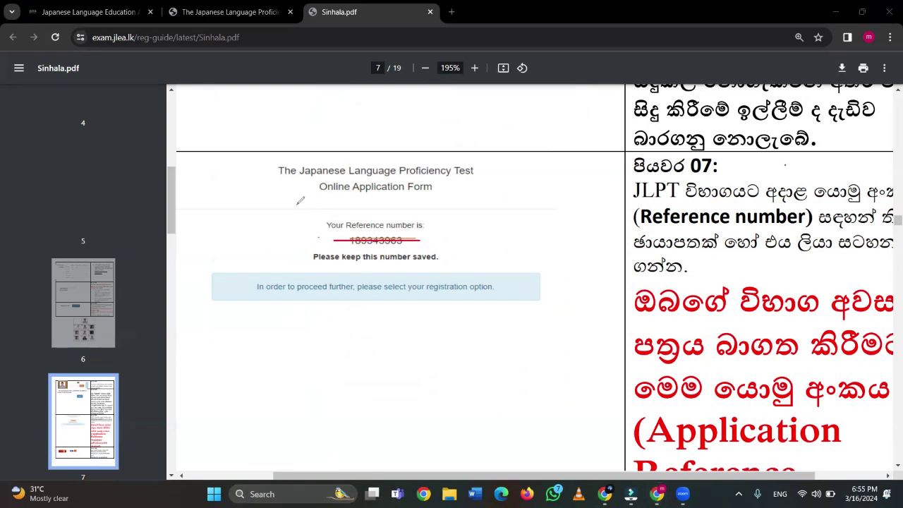
mouse_move(296, 206)
mouse_down()
mouse_move(458, 208)
mouse_move(467, 259)
mouse_move(290, 268)
mouse_move(298, 206)
mouse_up()
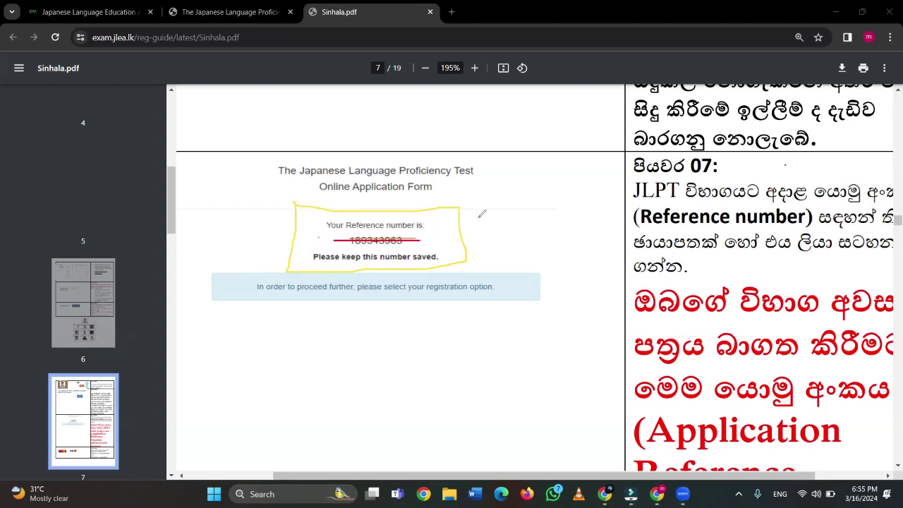
mouse_move(479, 213)
mouse_down()
mouse_move(508, 226)
mouse_move(477, 227)
mouse_move(498, 243)
mouse_move(511, 216)
mouse_up()
key(Escape)
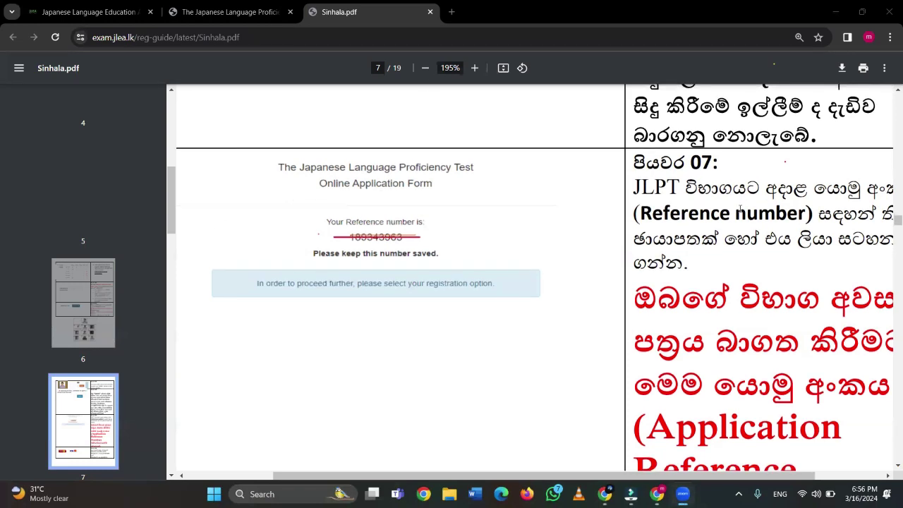
Step: Tick the Step 08 Ez Cash and VISA/Mastercard options, undo, and scroll to page 8's Ez Cash fees
scroll(482, 276, down, 8)
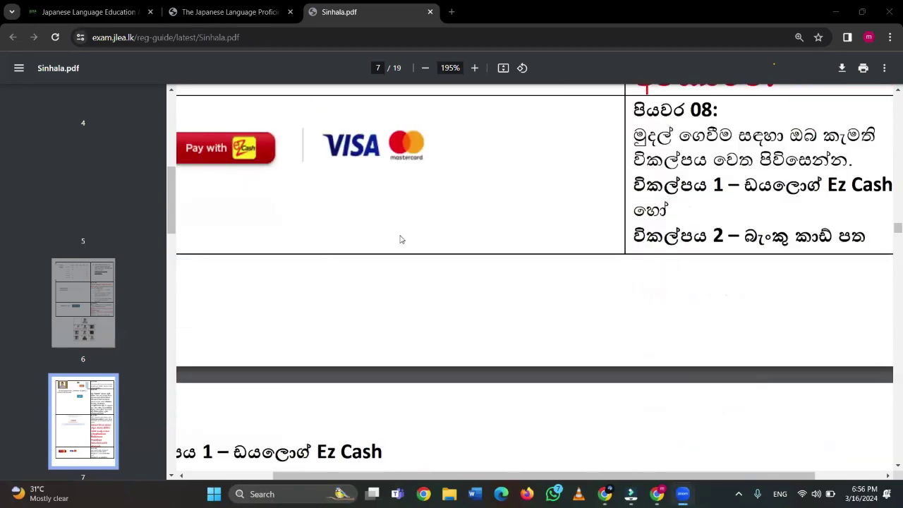
scroll(387, 236, down, 3)
scroll(387, 235, up, 4)
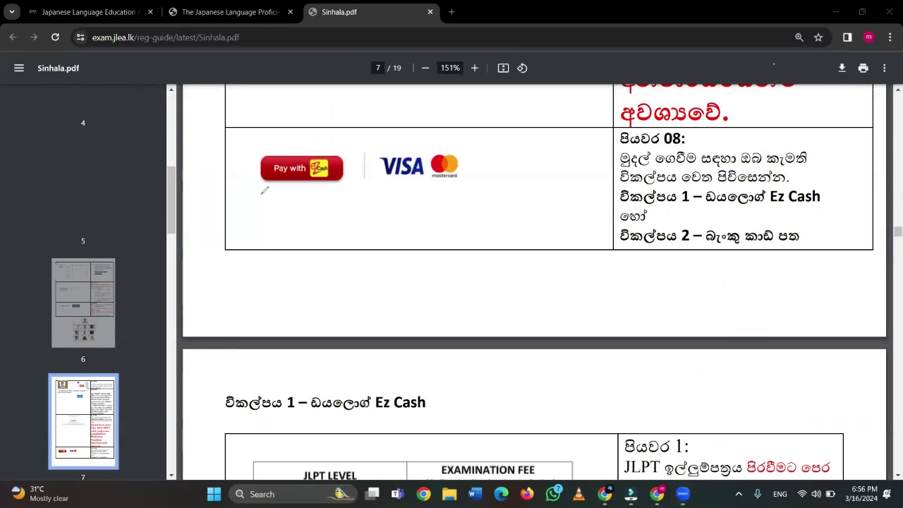
mouse_move(261, 195)
mouse_down()
mouse_move(293, 196)
mouse_move(319, 182)
mouse_up()
mouse_move(394, 208)
mouse_down()
mouse_move(426, 210)
mouse_move(464, 180)
mouse_up()
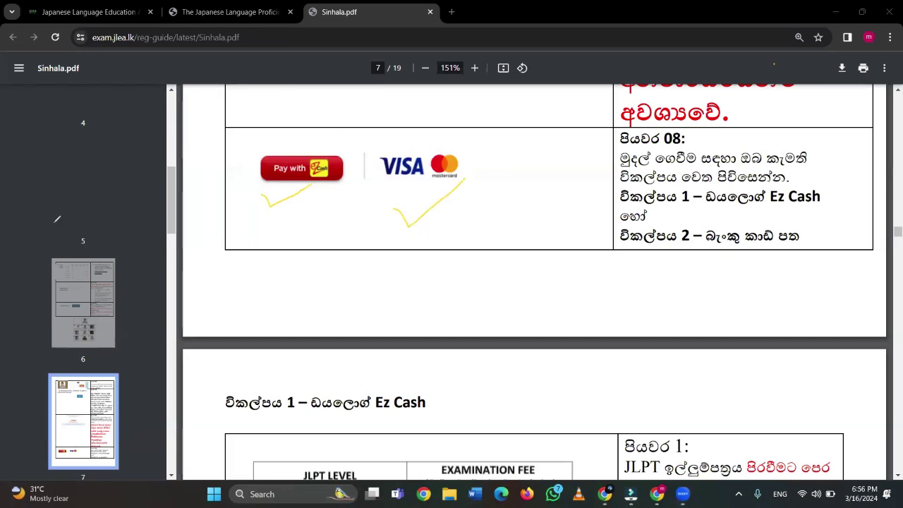
key(ctrl+z)
key(ctrl+z)
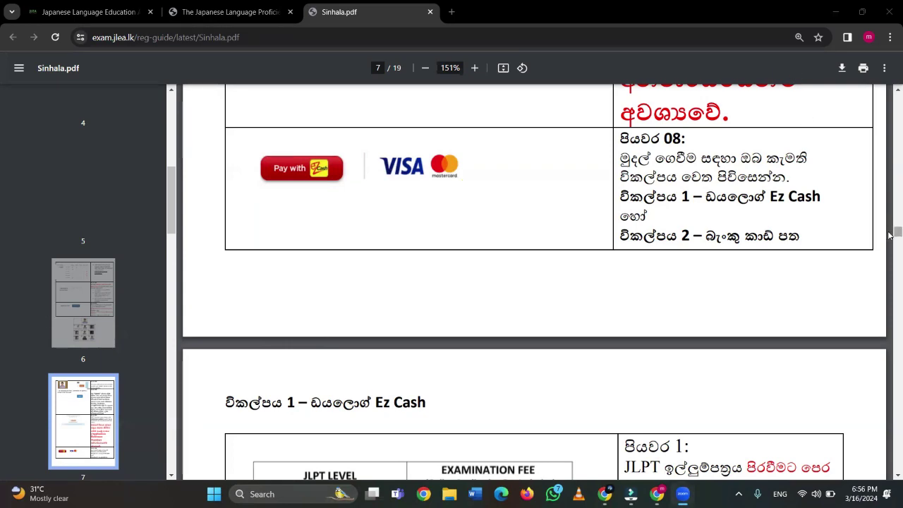
click(890, 236)
scroll(889, 236, down, 3)
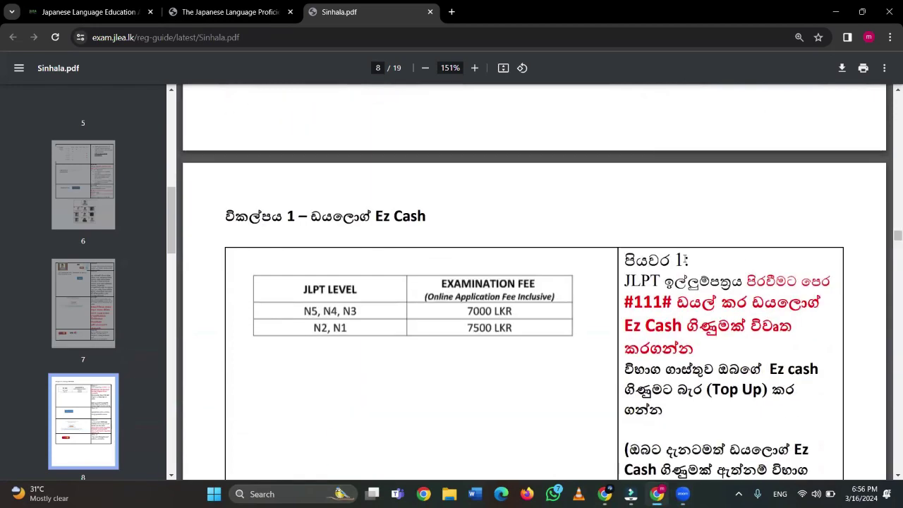
Step: Tick the 7000 LKR and 7500 LKR fees, clear the marks, and scroll to Ez Cash steps 3–4
scroll(684, 261, down, 1)
scroll(684, 260, down, 2)
scroll(459, 227, up, 2)
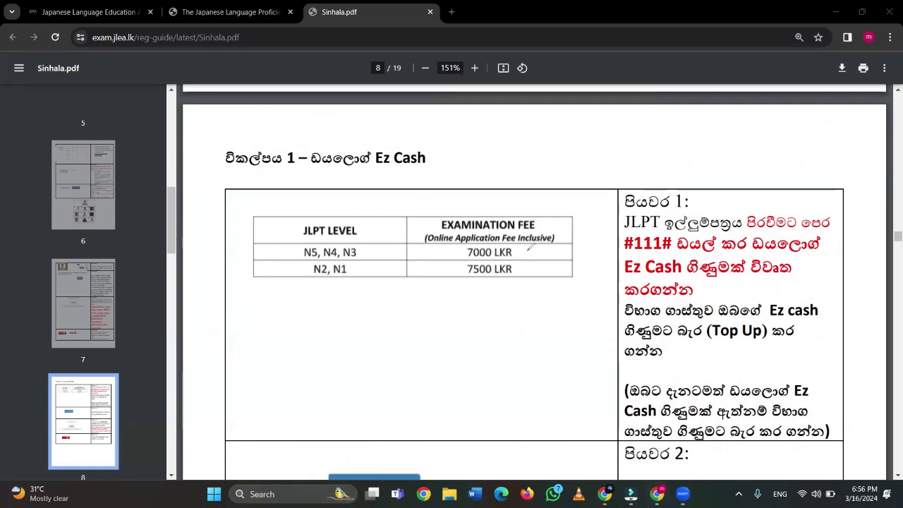
mouse_move(527, 244)
mouse_down()
mouse_move(548, 251)
mouse_move(574, 216)
mouse_up()
drag(536, 267, 577, 244)
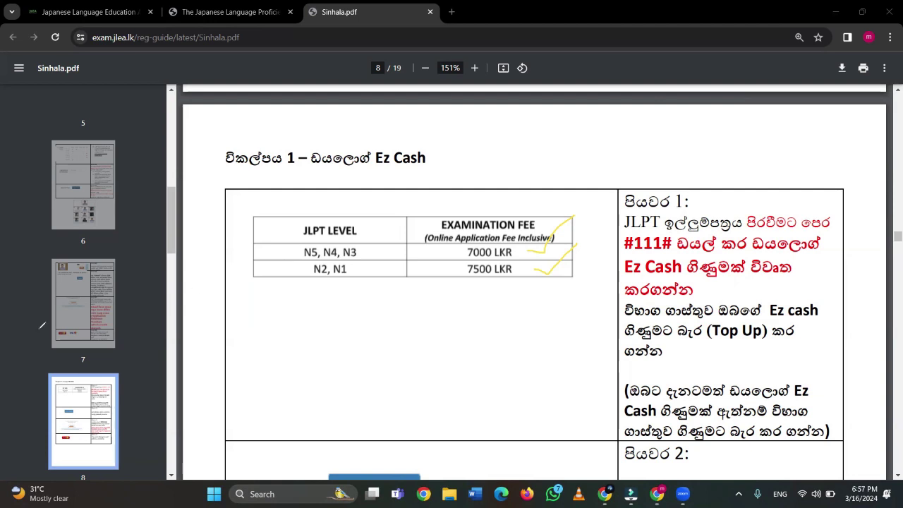
key(e)
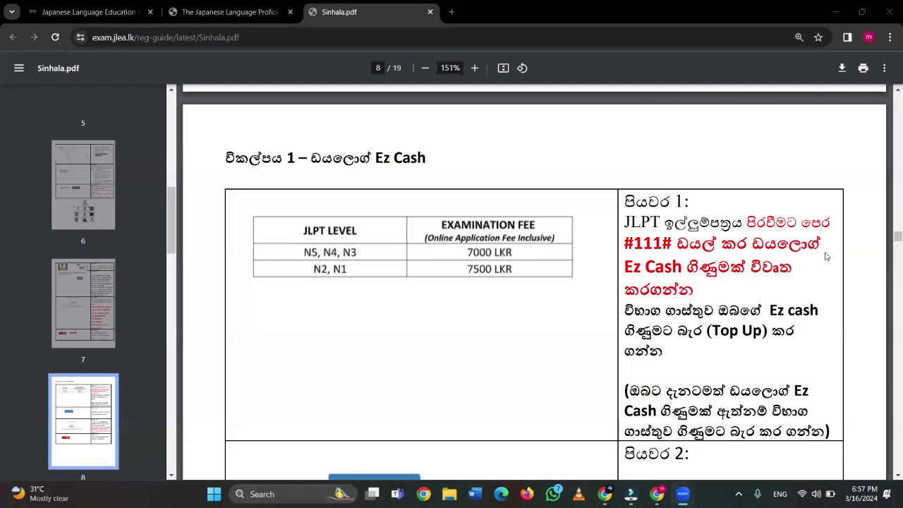
scroll(622, 324, down, 3)
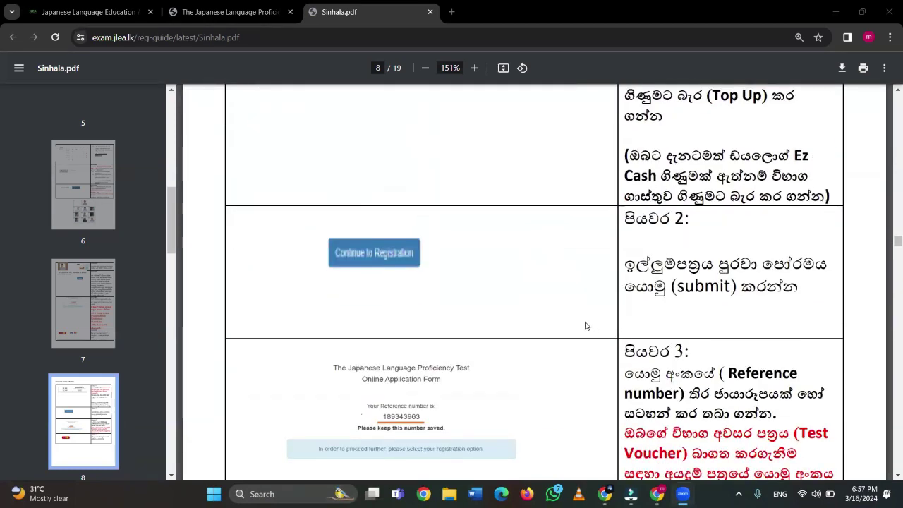
scroll(585, 326, down, 2)
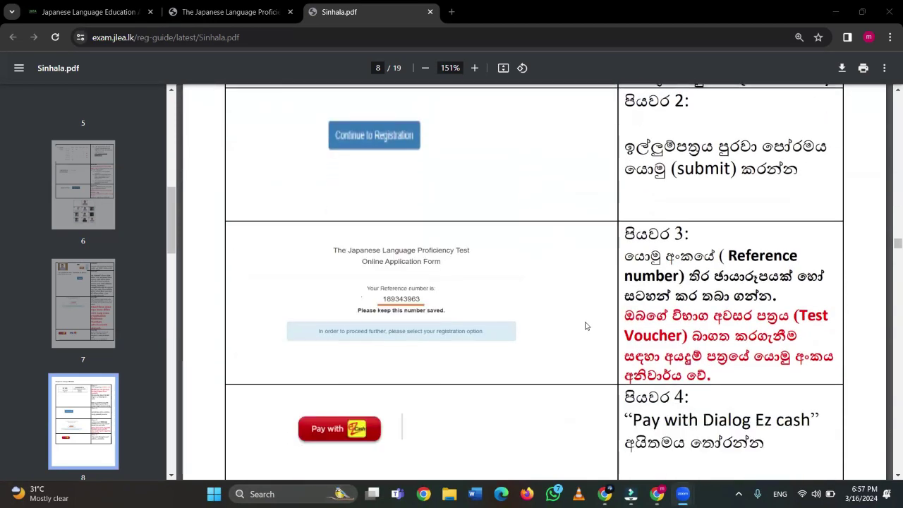